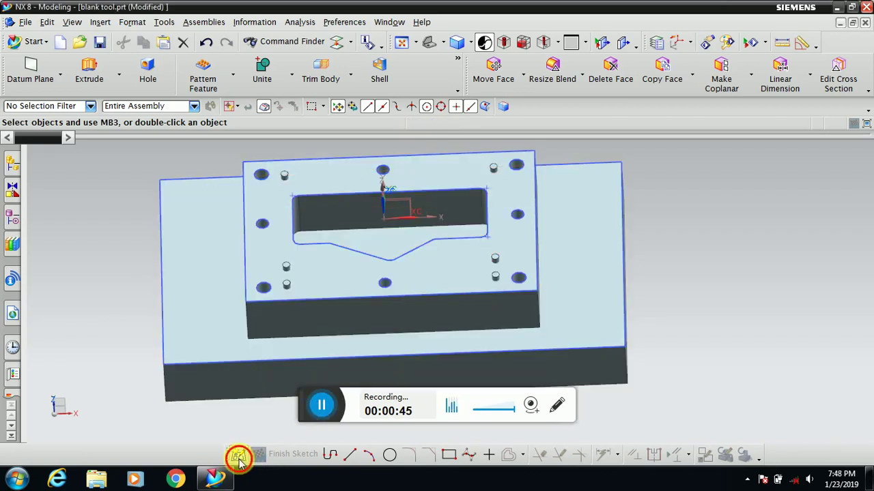
Step: Create a sketch on the top face of the upper plate and open it in the sketch task environment
left_click(238, 454)
left_click(325, 267)
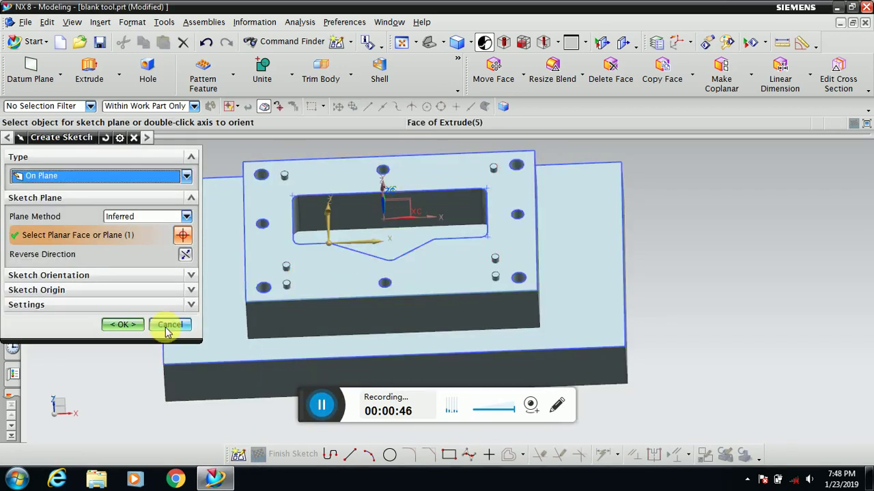
left_click(123, 325)
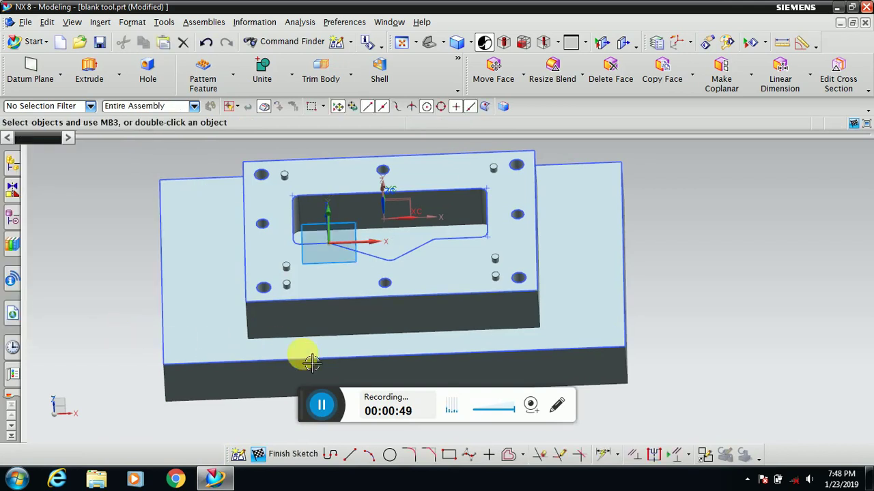
scroll(688, 227, "down", 2)
middle_click_drag(723, 287, 715, 294)
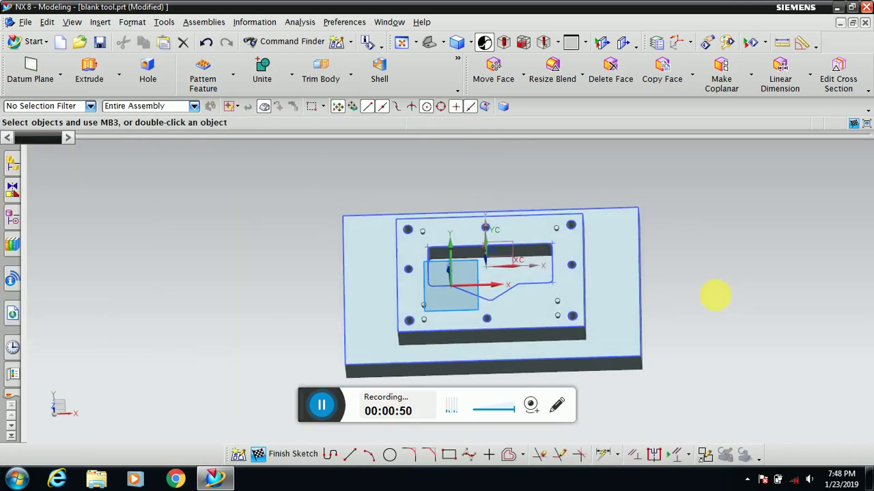
left_click(705, 453)
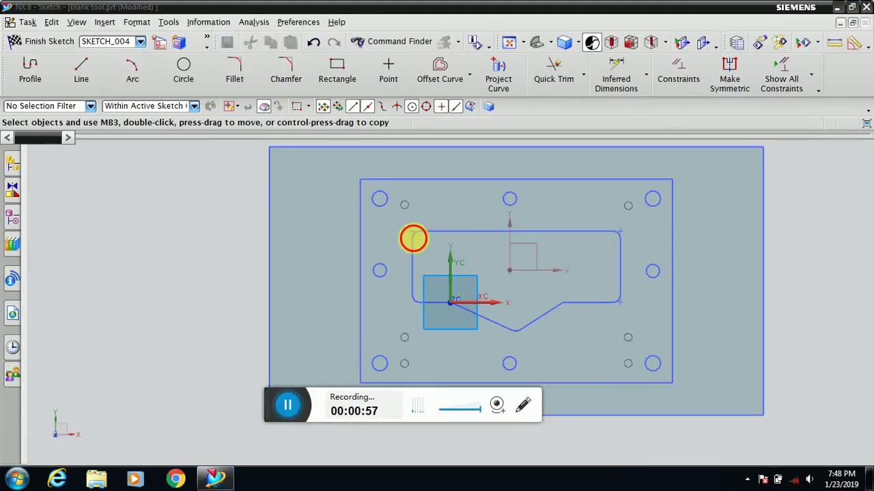
Step: Start Project Curve and select the four outer edges of the upper plate as curves to project
left_click(499, 87)
left_click(414, 180)
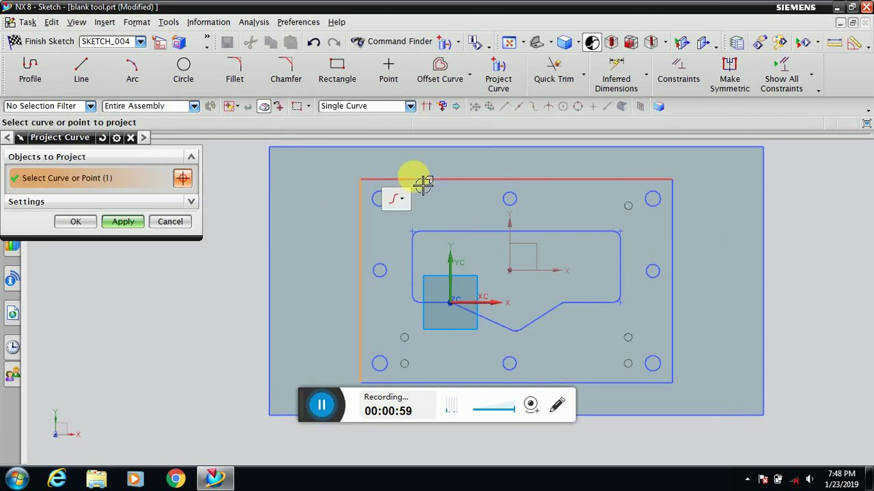
left_click(673, 224)
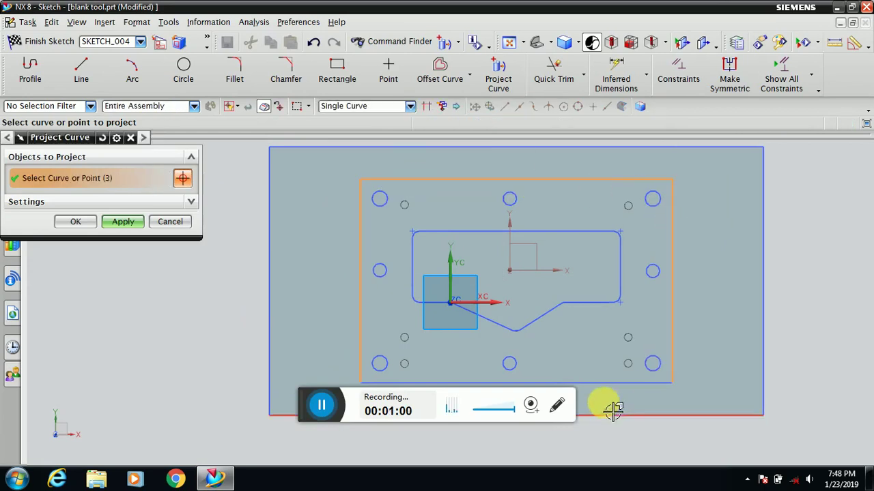
left_click(600, 383)
left_click(573, 384)
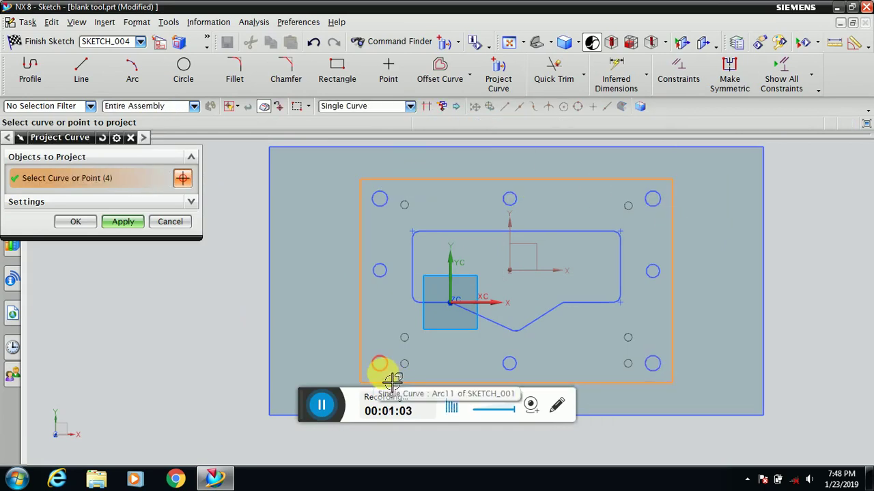
Step: Add the four large corner hole circles of the upper plate to the projection selection
left_click(391, 377)
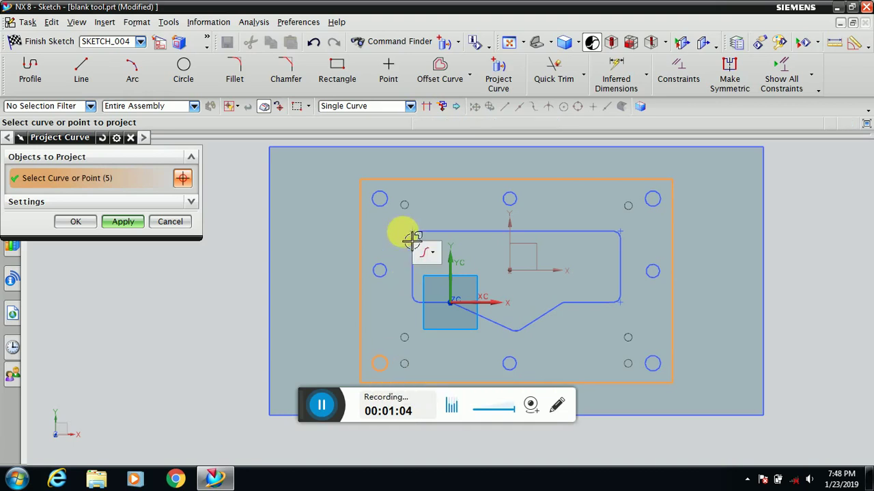
left_click(383, 204)
left_click(668, 213)
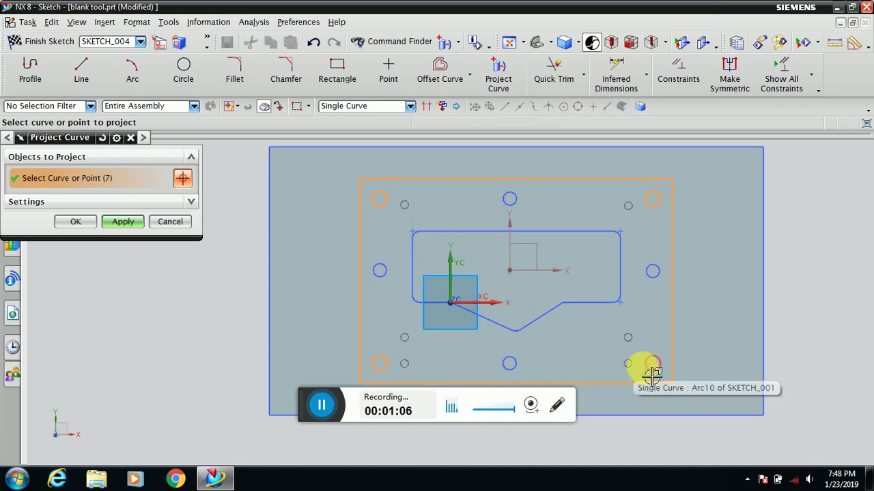
left_click(647, 366)
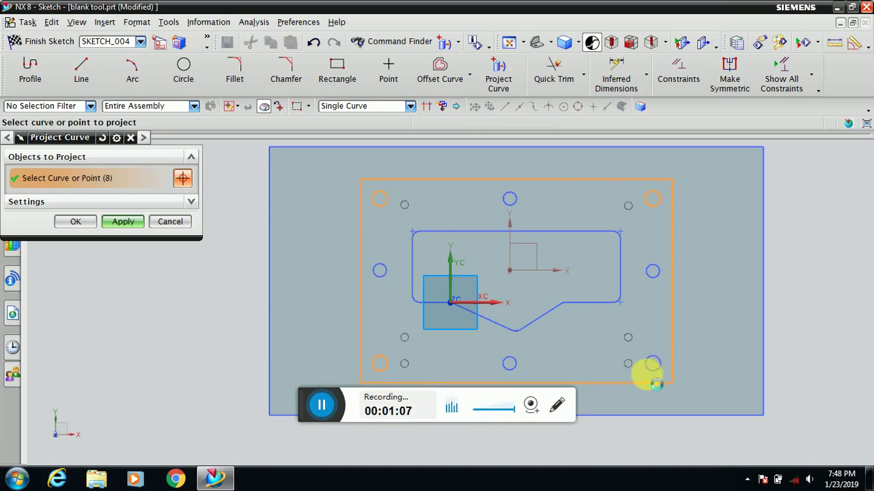
Step: Add the central opening's two sides, upper edge, upper corner arcs, lower-right corner arc and lower-right straight edge to the projection
left_click(414, 291)
left_click(437, 236)
scroll(428, 242, "up", 2)
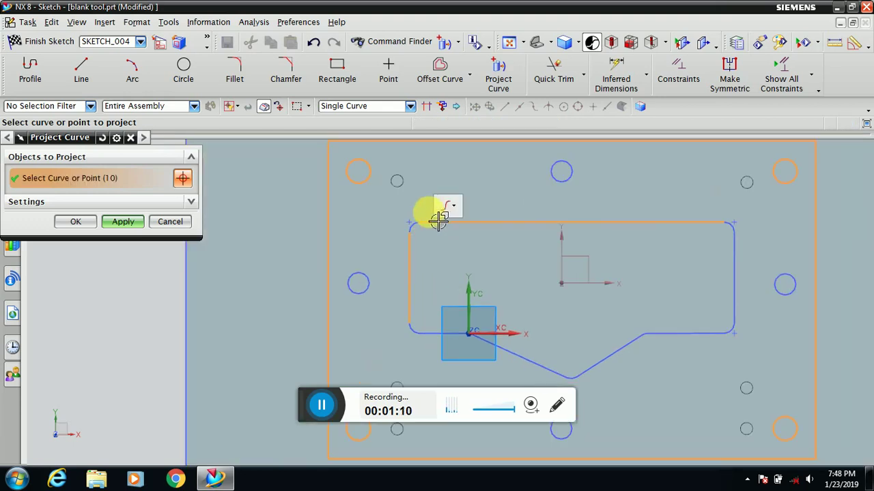
left_click(415, 230)
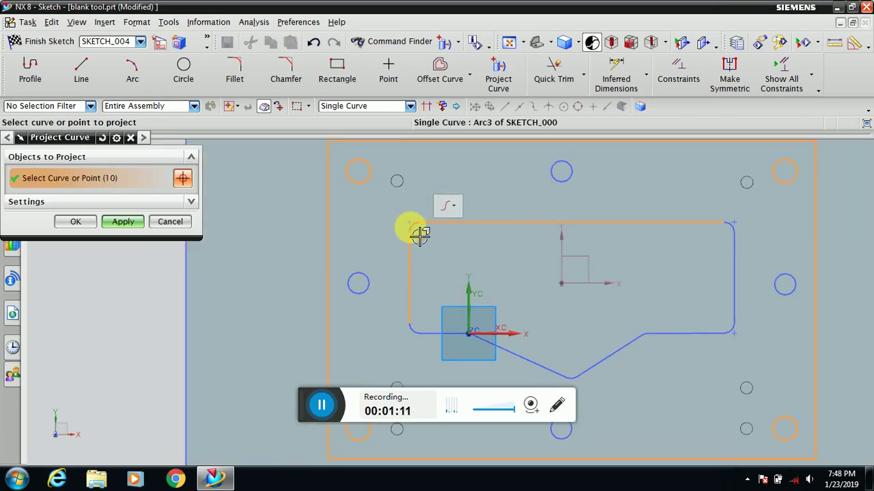
left_click(732, 230)
left_click(735, 307)
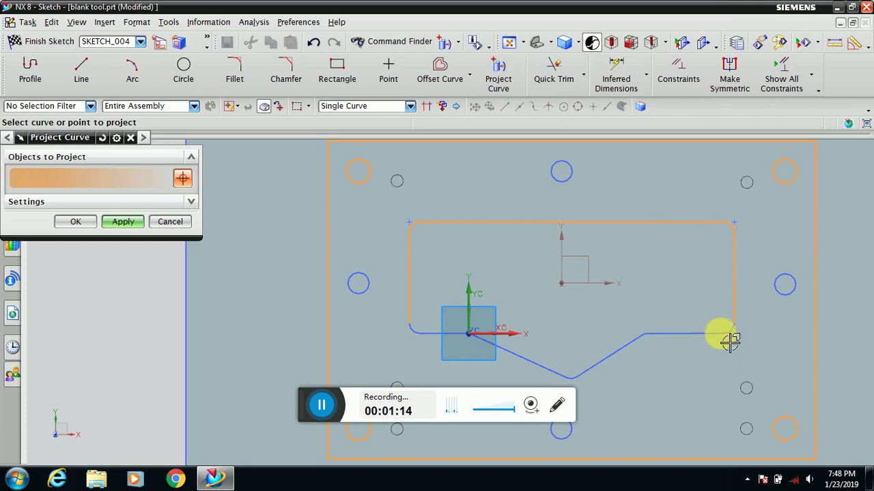
left_click(730, 341)
scroll(734, 338, "up", 2)
left_click(739, 335)
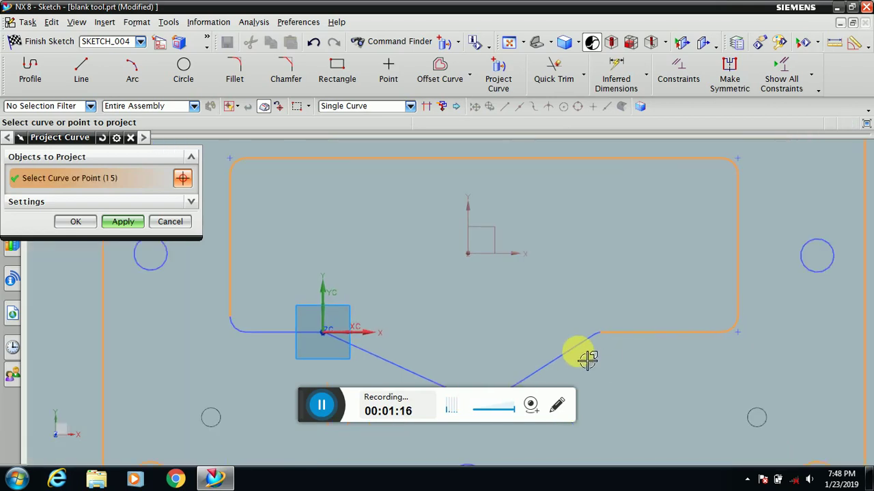
Step: Add both sloped edges of the opening's V-shaped notch to the projection, deselecting the duplicate offset lines
left_click(584, 357)
left_click(582, 357)
scroll(581, 357, "down", 2)
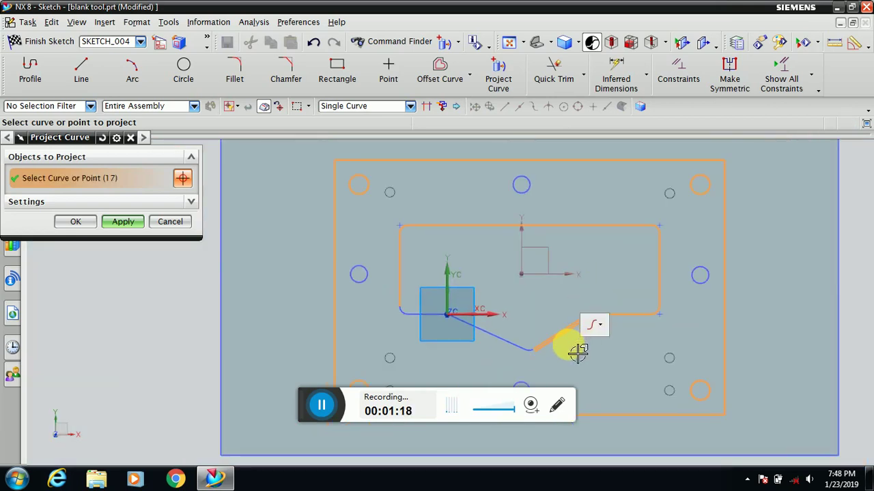
scroll(577, 352, "up", 2)
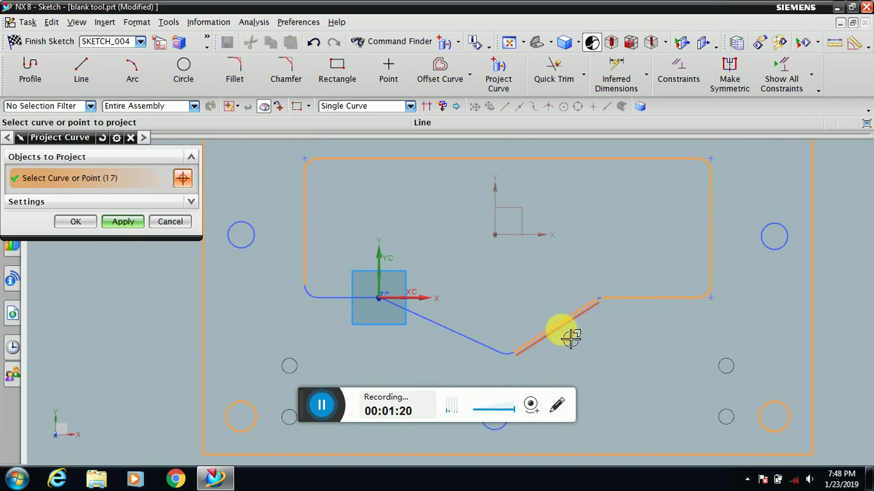
left_click(571, 338, "shift")
left_click(483, 353)
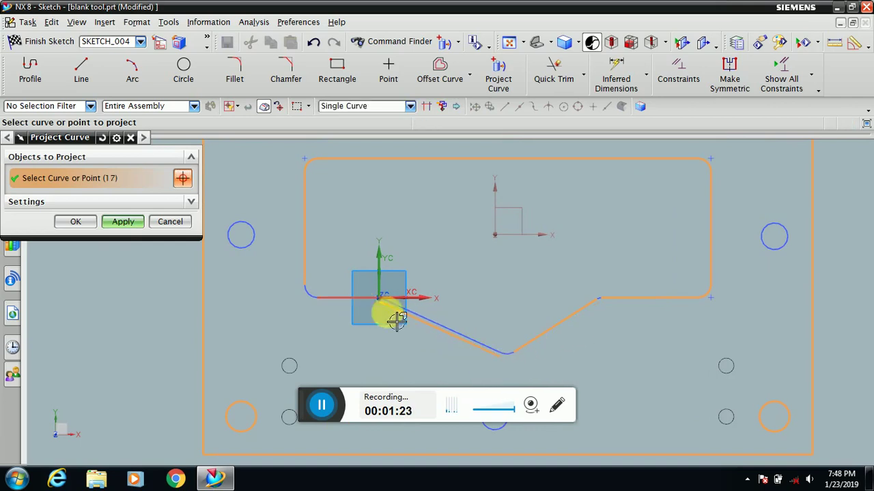
left_click(451, 335, "shift")
left_click(464, 341)
Step: Complete the opening outline selection with the V notch's tip and right-end arcs, the lower-left straight edge and its corner arc
scroll(511, 351, "up", 2)
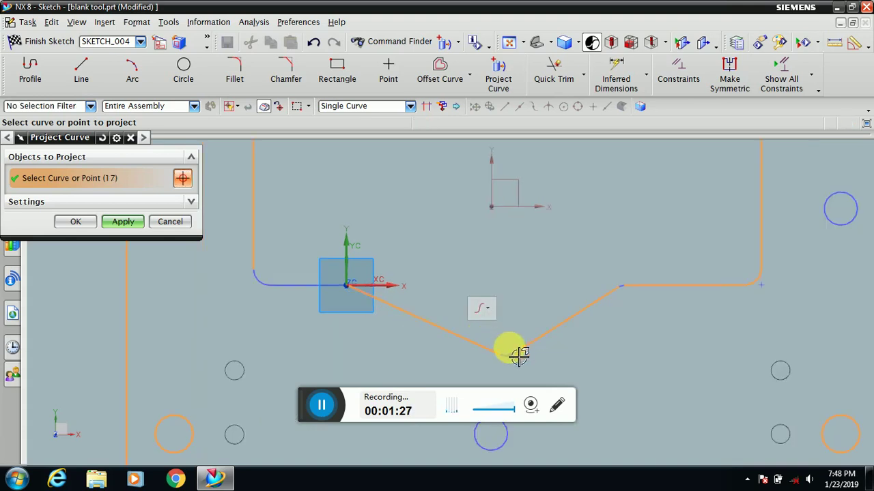
left_click(512, 367)
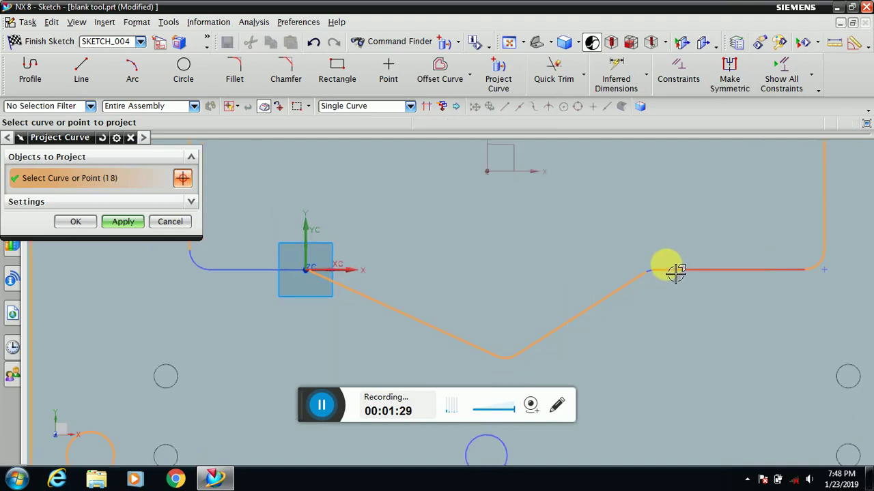
scroll(663, 273, "up", 3)
left_click(645, 273)
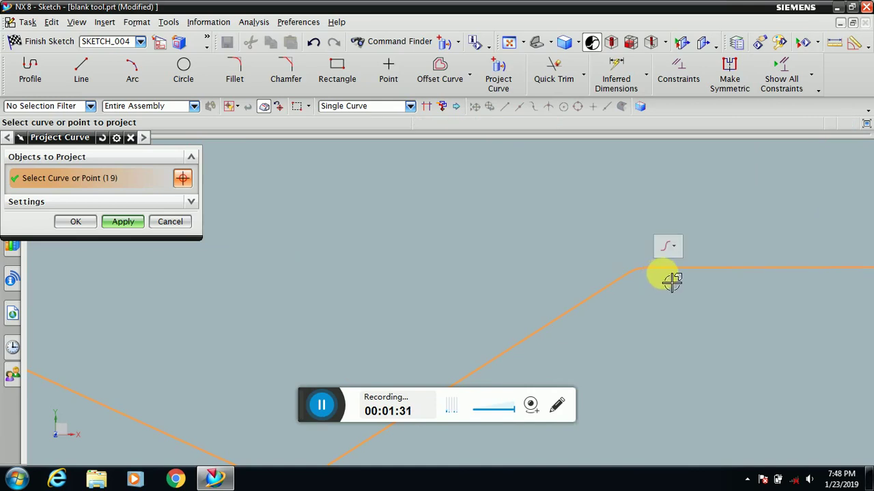
scroll(639, 292, "down", 3)
left_click(289, 271)
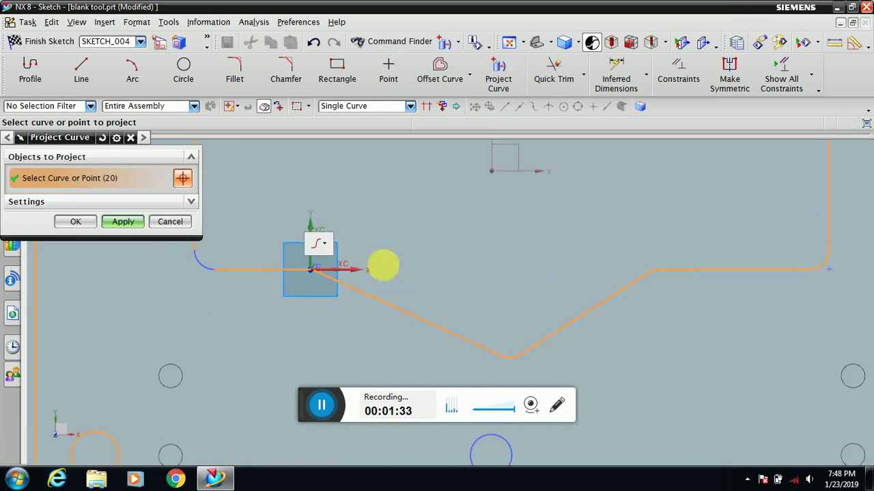
scroll(474, 269, "down", 3)
scroll(351, 270, "up", 3)
left_click(342, 268)
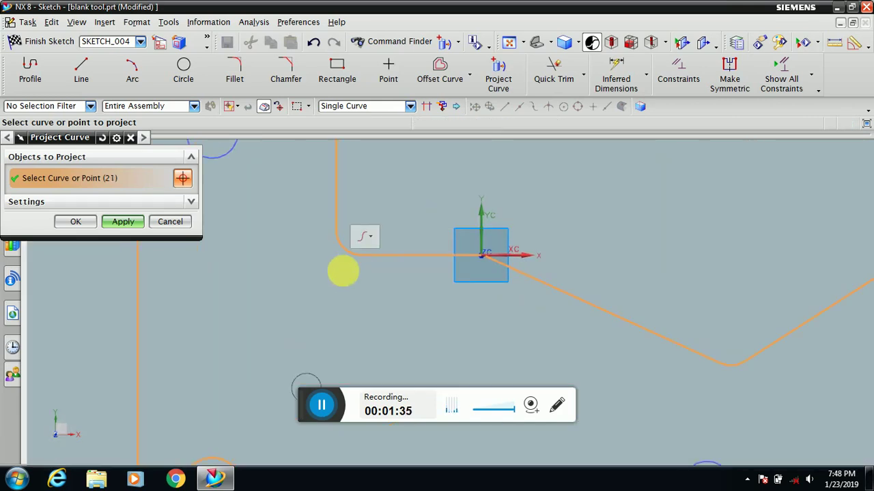
Step: Add the six small pin circles on the upper plate to the projection selection
scroll(357, 273, "down", 3)
scroll(355, 342, "down", 3)
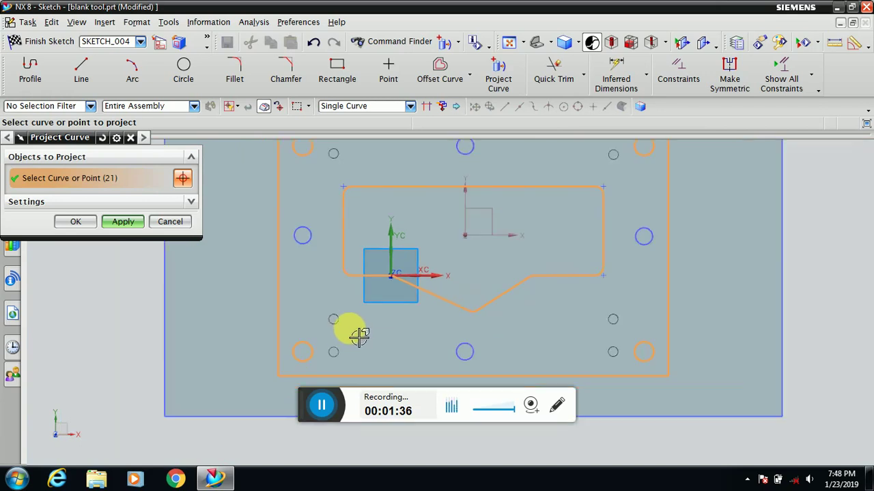
scroll(346, 199, "up", 3)
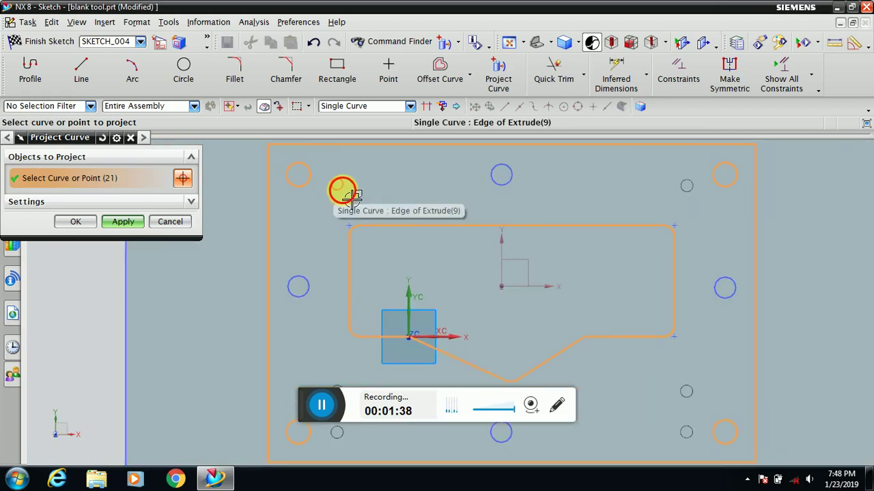
left_click(341, 197)
scroll(387, 197, "down", 3)
scroll(381, 305, "up", 2)
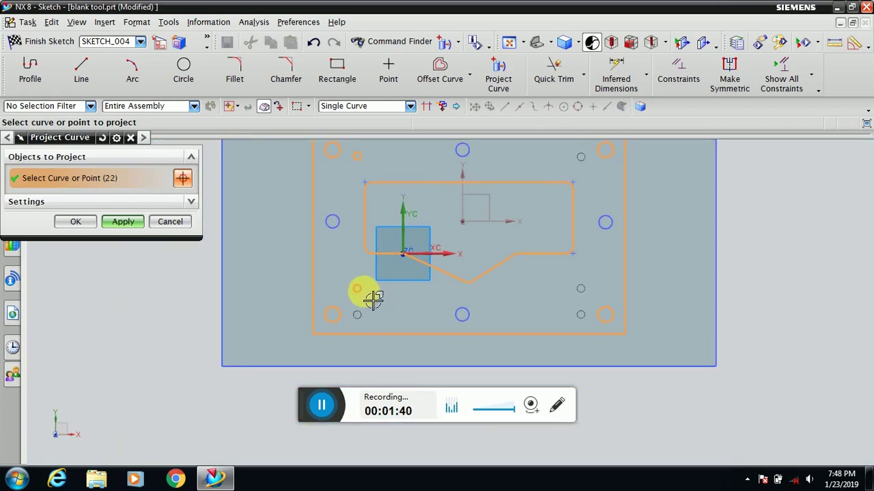
left_click(358, 313)
left_click(580, 290)
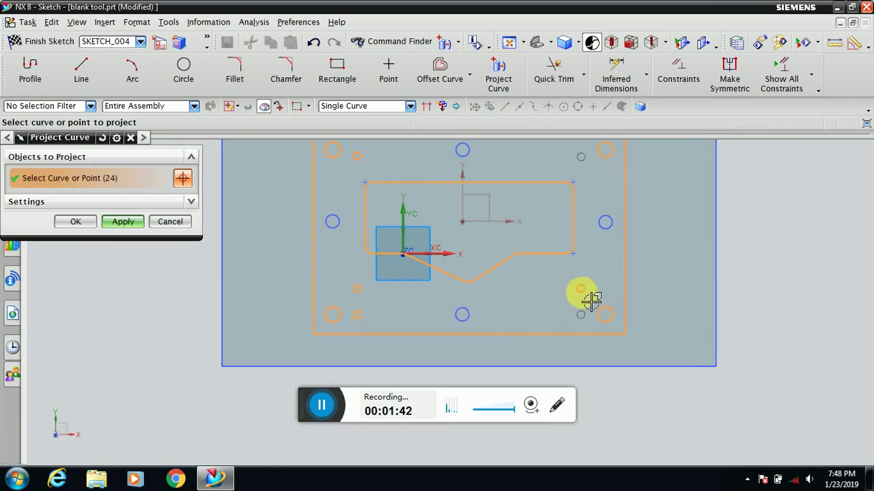
left_click(580, 314)
left_click(580, 157)
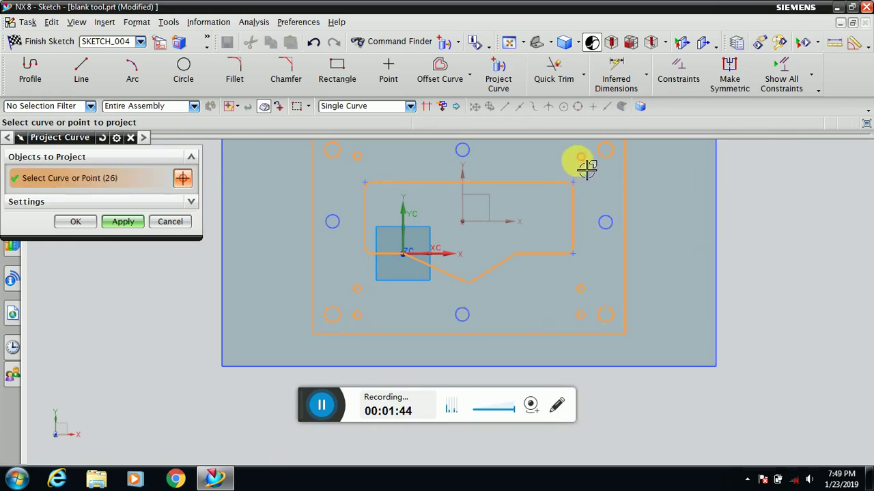
left_click(574, 212)
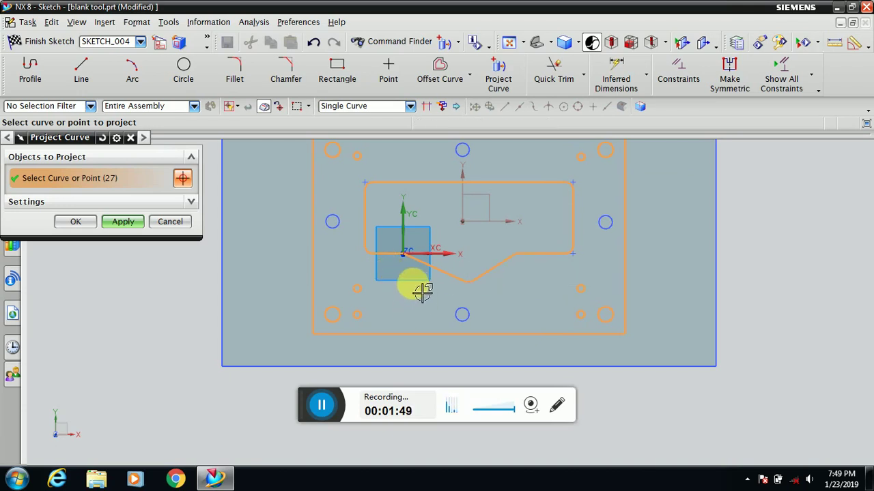
Step: Apply the projection of all selected curves and finish the sketch
left_click(123, 222)
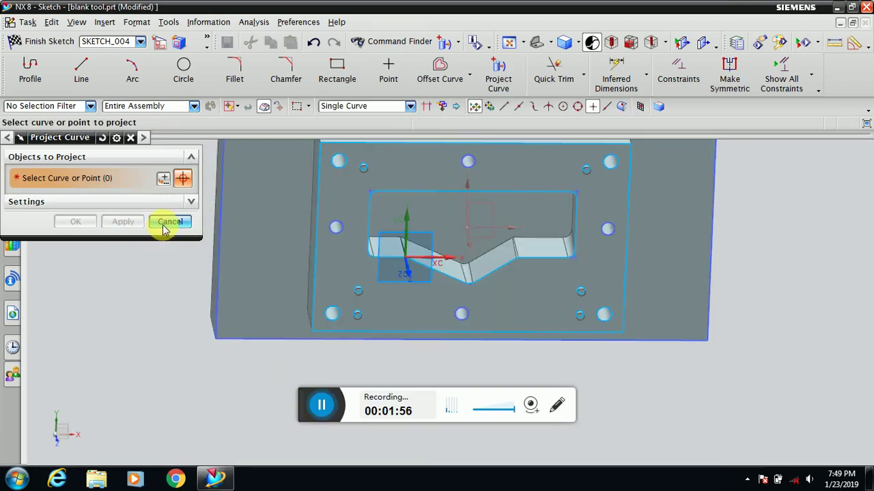
left_click(170, 221)
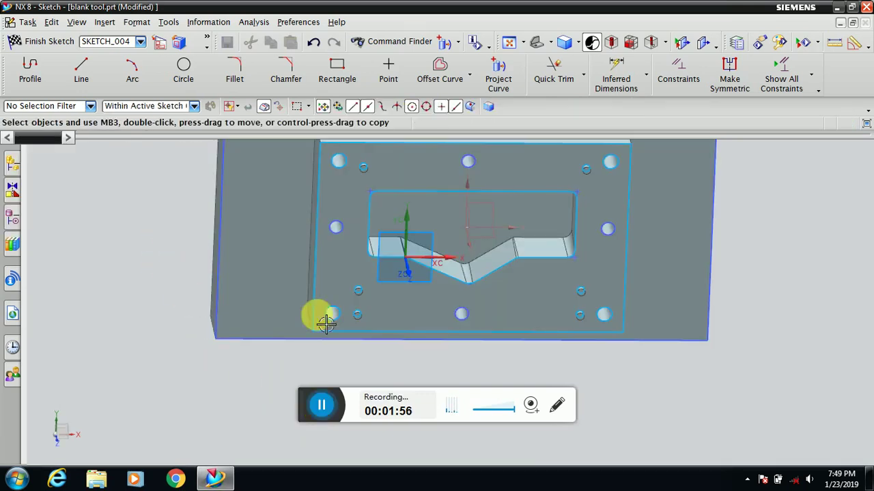
left_click(48, 42)
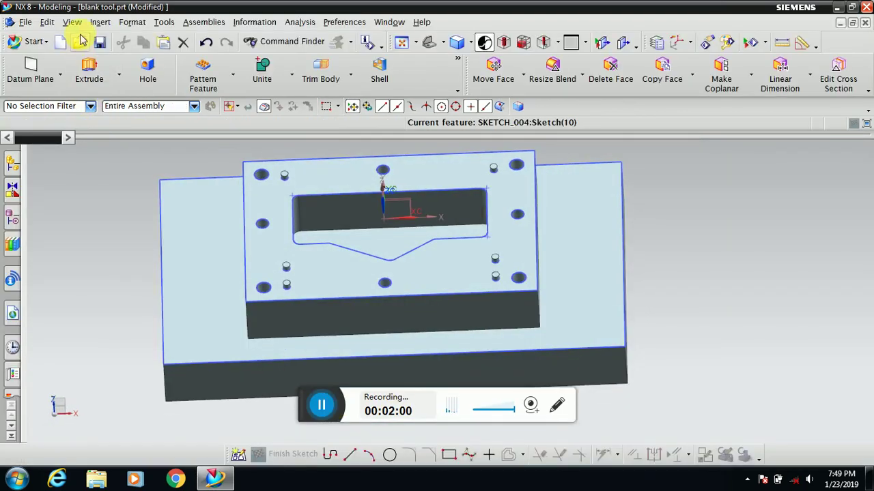
Step: Hide layers 2 and 3 in the layer settings
left_click(132, 23)
left_click(135, 37)
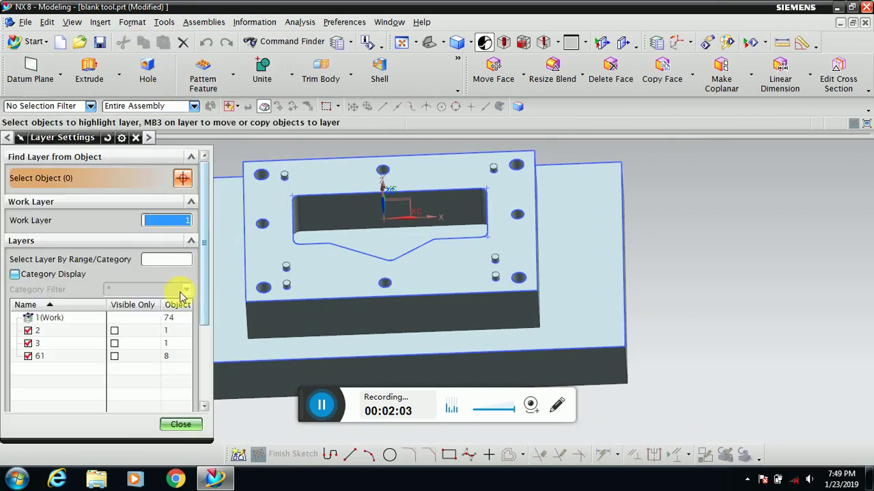
left_click(28, 355)
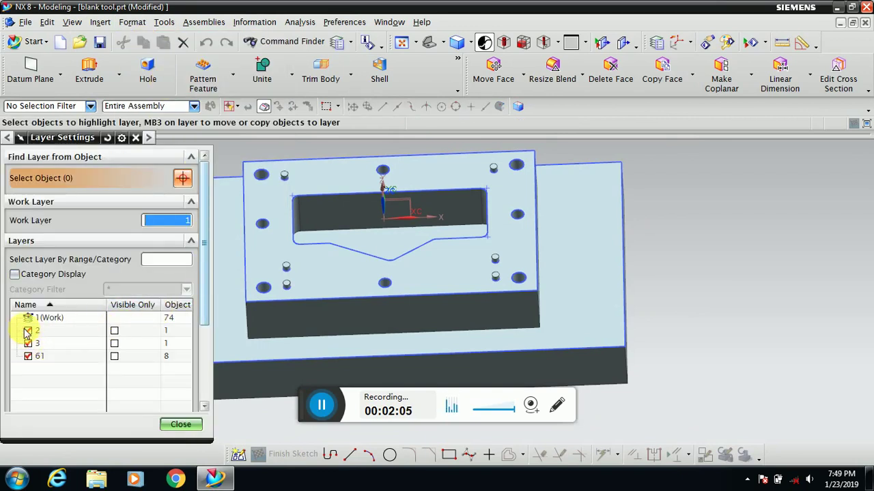
left_click(28, 331)
left_click(28, 344)
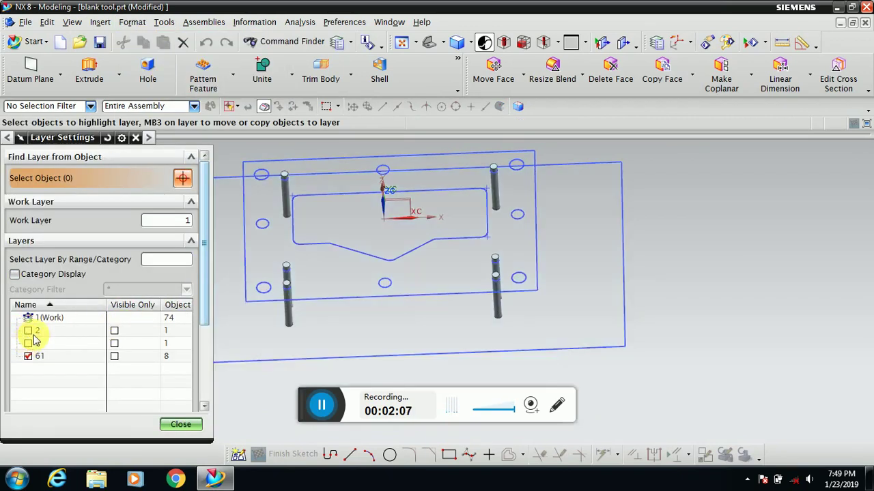
scroll(736, 232, "down", 2)
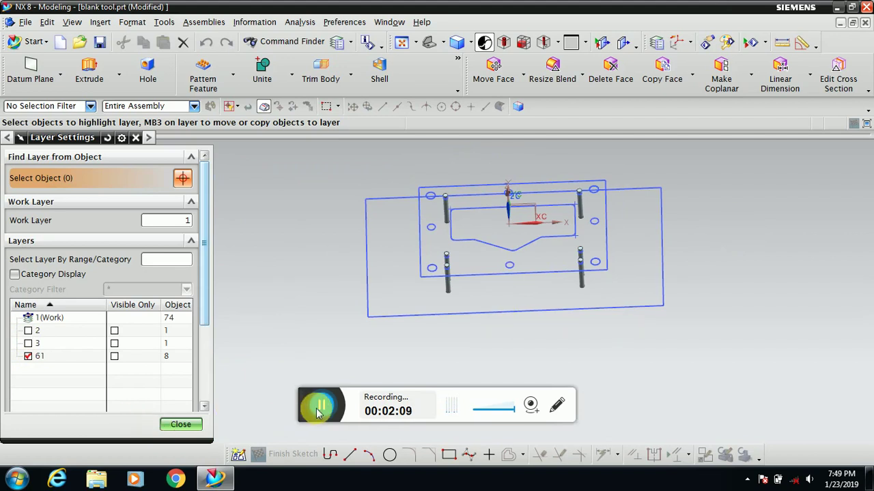
Step: Set up an extrusion of the plate's rectangular outline from 0 to 25 mm with its direction reversed
left_click(181, 424)
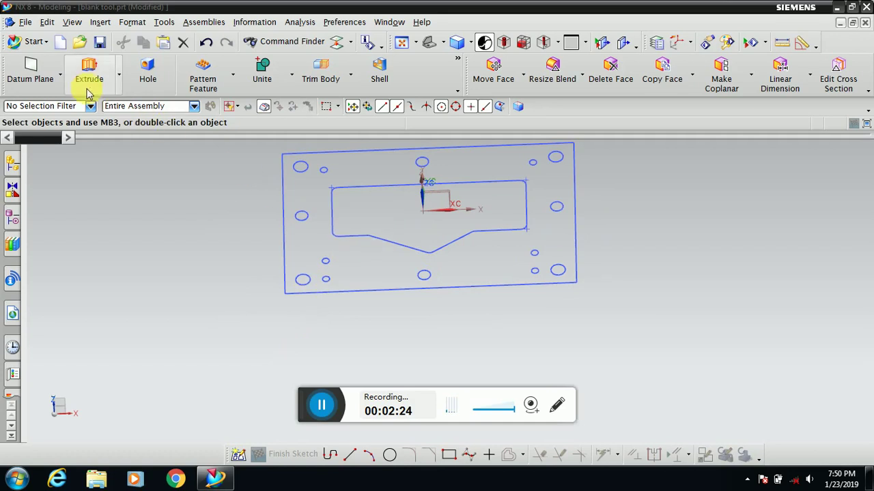
left_click(87, 80)
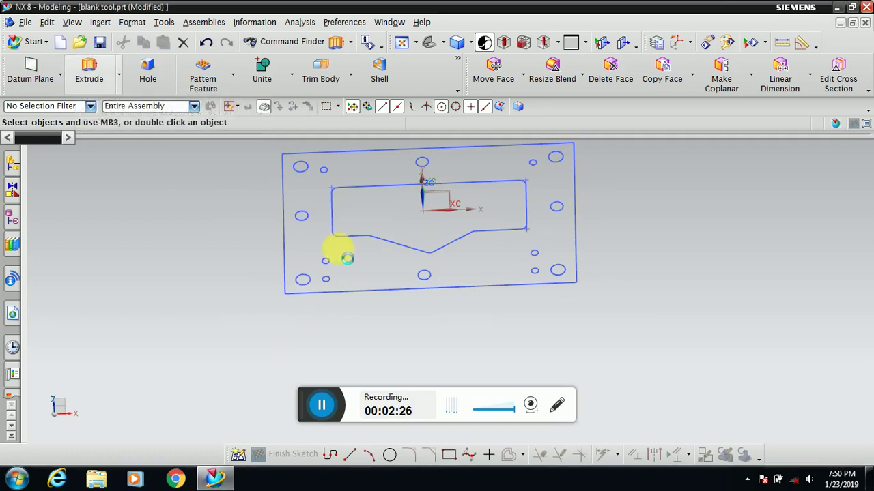
left_click(282, 253)
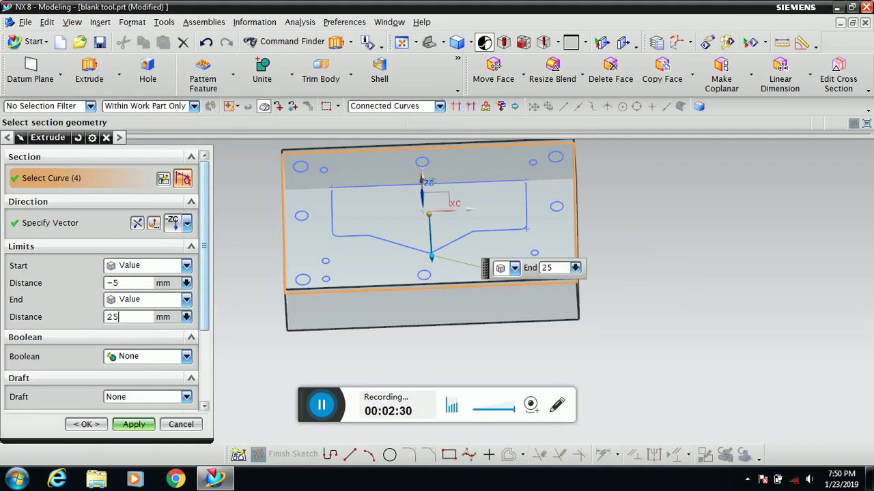
left_click(131, 282)
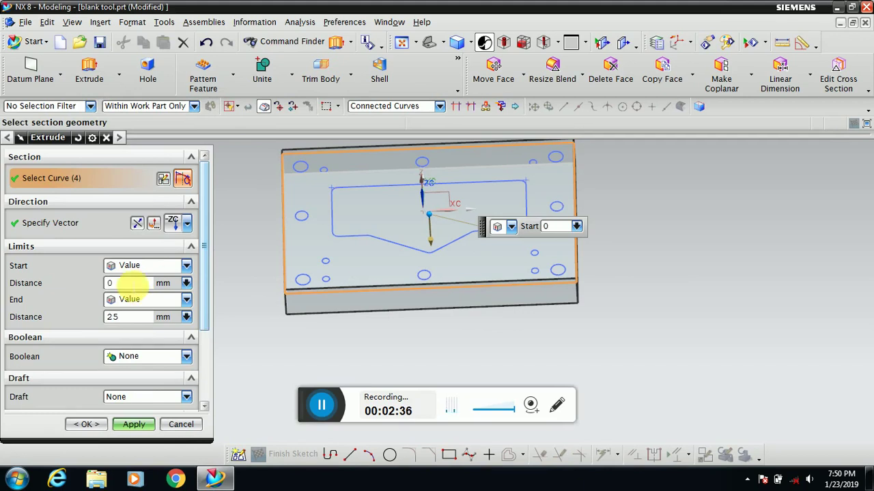
middle_click_drag(294, 345, 185, 271)
left_click(137, 223)
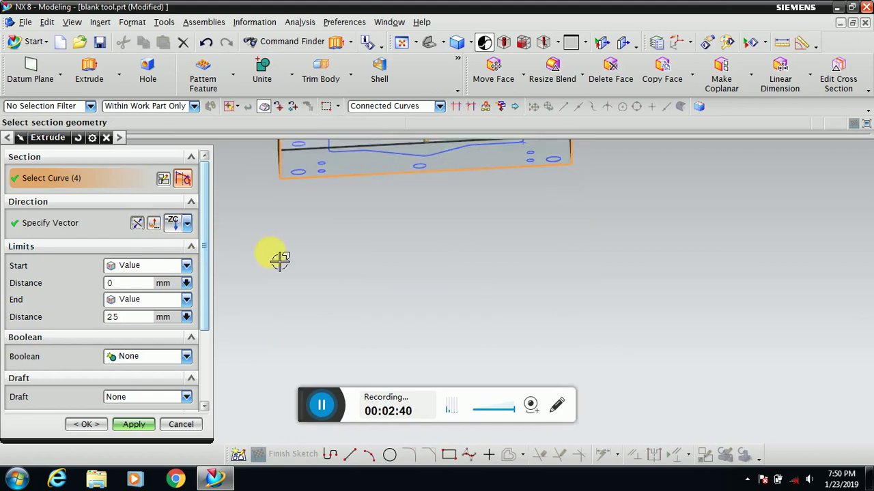
Step: Add the lower-middle hole, the lower-right corner hole and its two adjacent pin holes to the extrude section
scroll(430, 163, "up", 2)
scroll(434, 176, "up", 2)
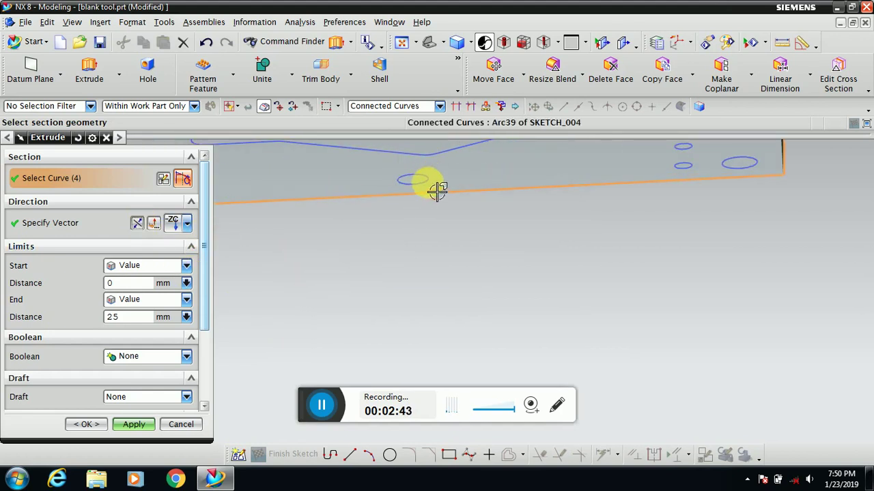
left_click(432, 195)
left_click(698, 168)
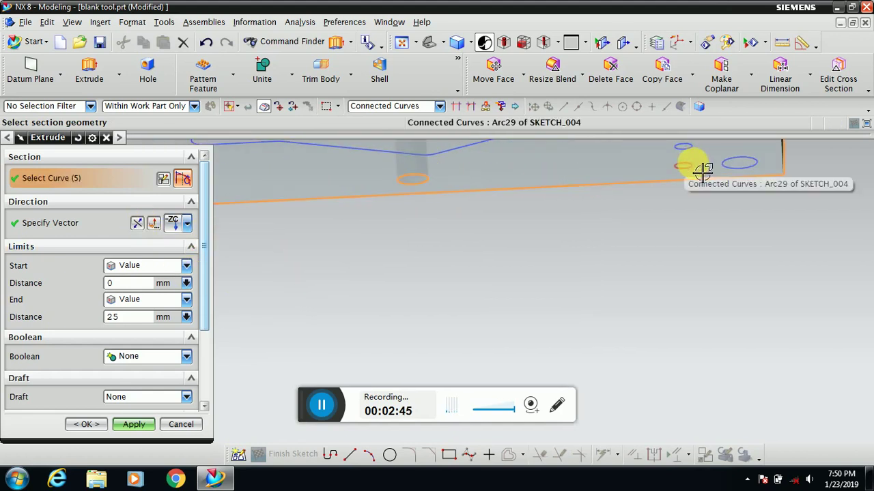
left_click(726, 172)
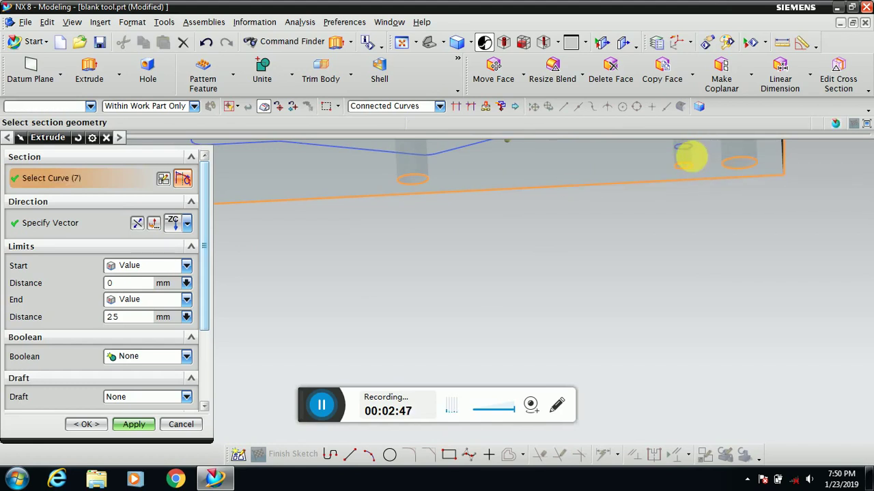
left_click(688, 153)
Step: Add the three large holes and three small pin holes along the plate's left end to the extrude section
scroll(757, 247, "down", 1)
scroll(757, 247, "down", 2)
scroll(505, 179, "up", 2)
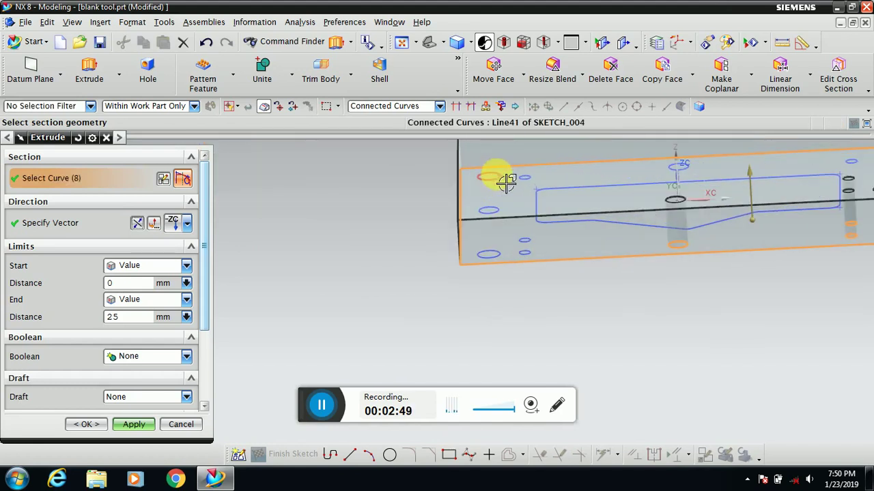
left_click(510, 184)
left_click(501, 211)
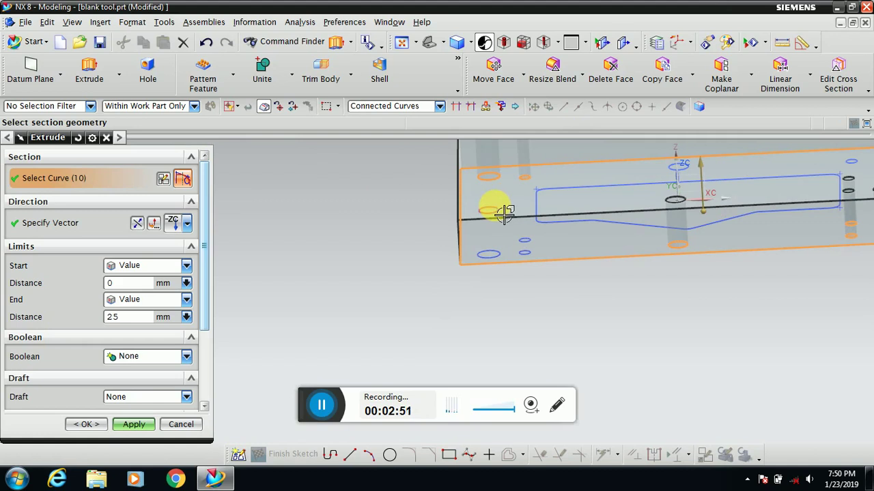
left_click(526, 240)
left_click(526, 252)
left_click(502, 258)
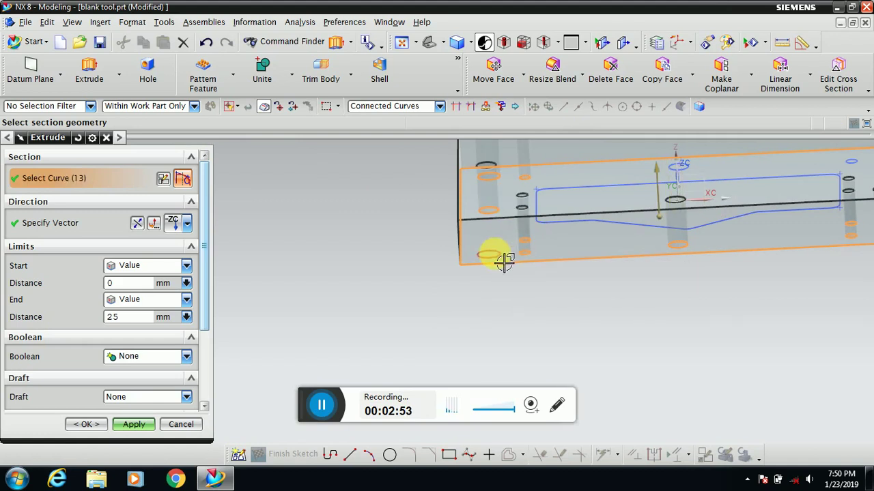
Step: Add the central opening's outline and the upper-right pin, upper-right corner and right-middle holes to the extrude section
left_click(613, 239)
left_click(620, 234)
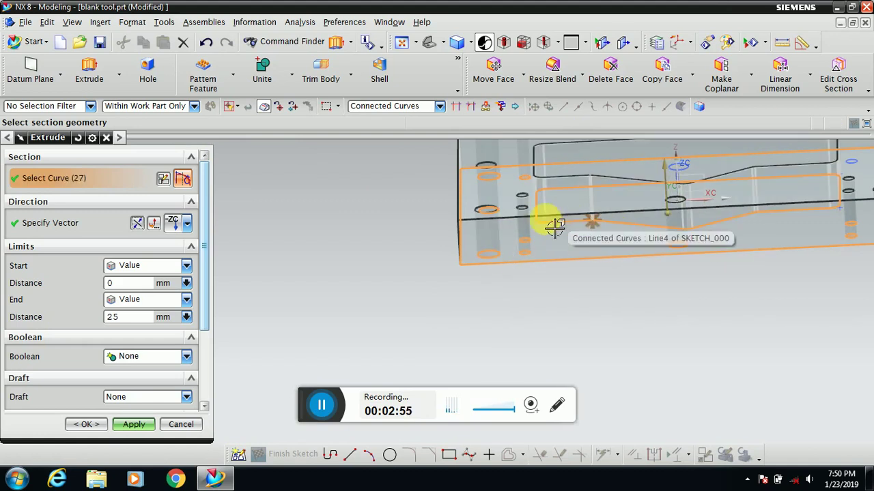
scroll(433, 209, "down", 3)
scroll(785, 198, "up", 3)
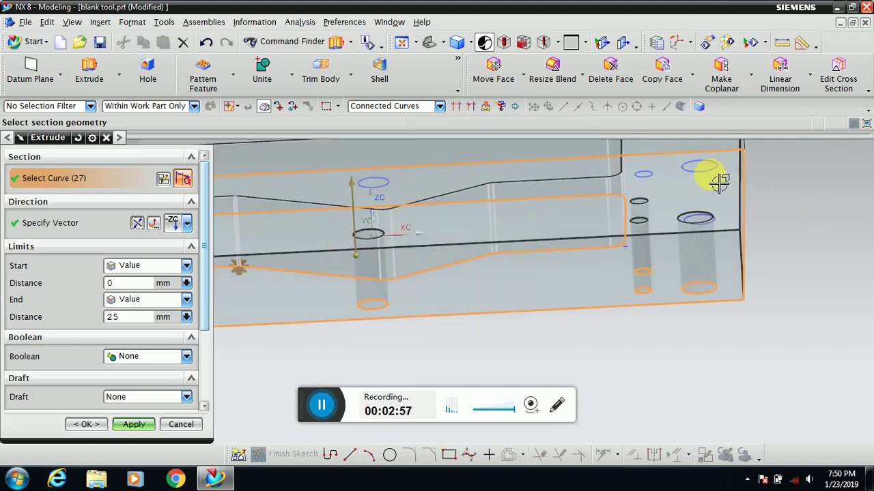
left_click(647, 181)
left_click(694, 214)
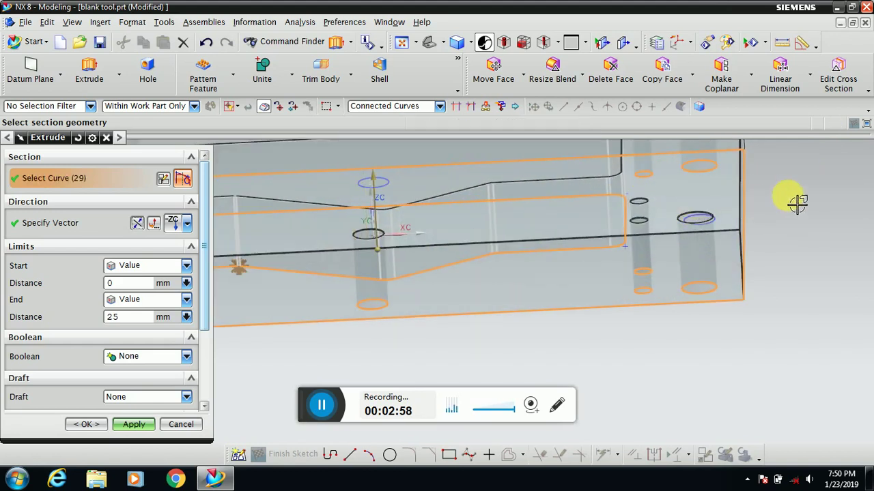
middle_click_drag(785, 195, 717, 335)
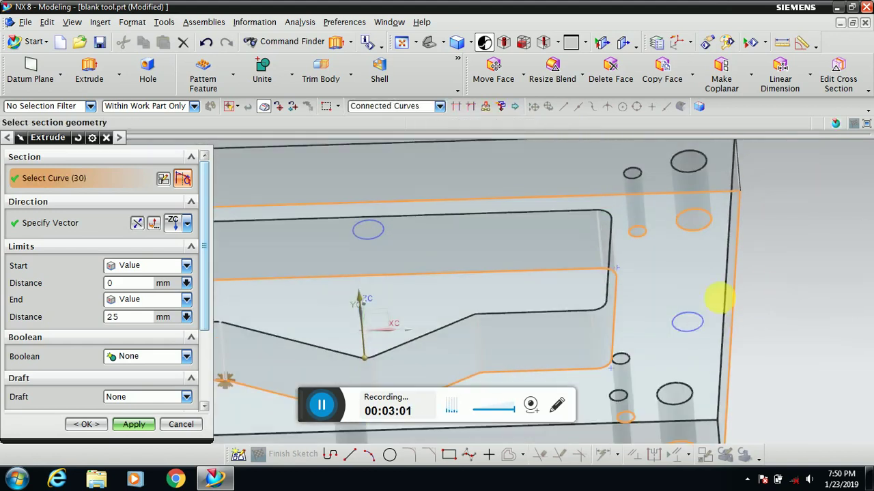
scroll(826, 185, "down", 3)
left_click(719, 241)
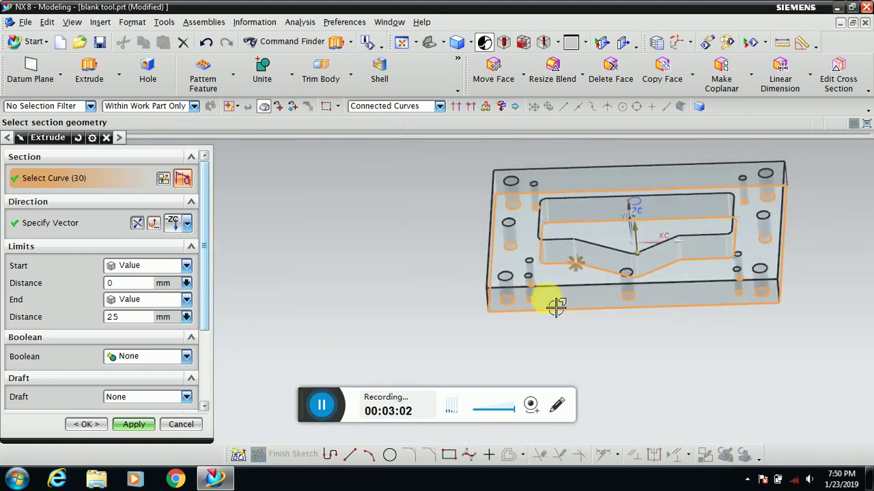
Step: Add the small arc at the left start of the opening's V notch and complete the plate extrusion
scroll(584, 276, "up", 4)
scroll(570, 254, "up", 3)
left_click(566, 235)
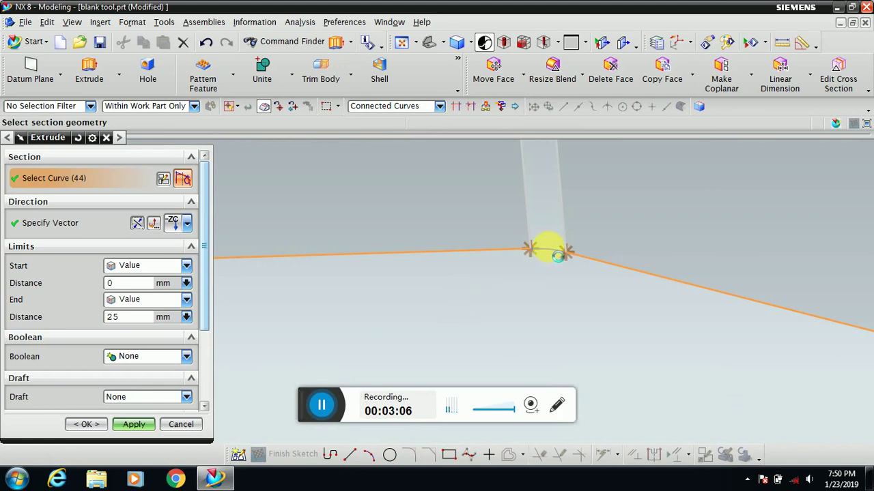
left_click(322, 404)
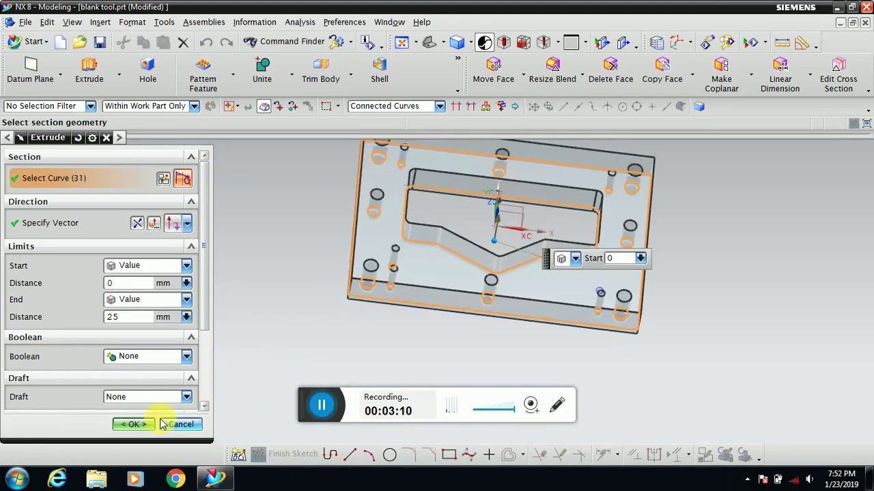
left_click(136, 424)
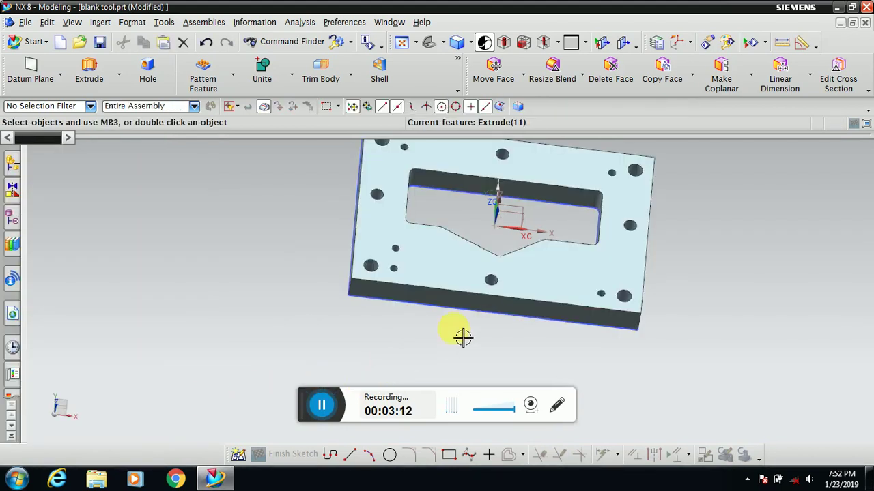
Step: Examine the extruded plate's holes, opening and thickness from several angles
middle_click_drag(463, 336, 469, 307)
middle_click_drag(385, 380, 432, 348)
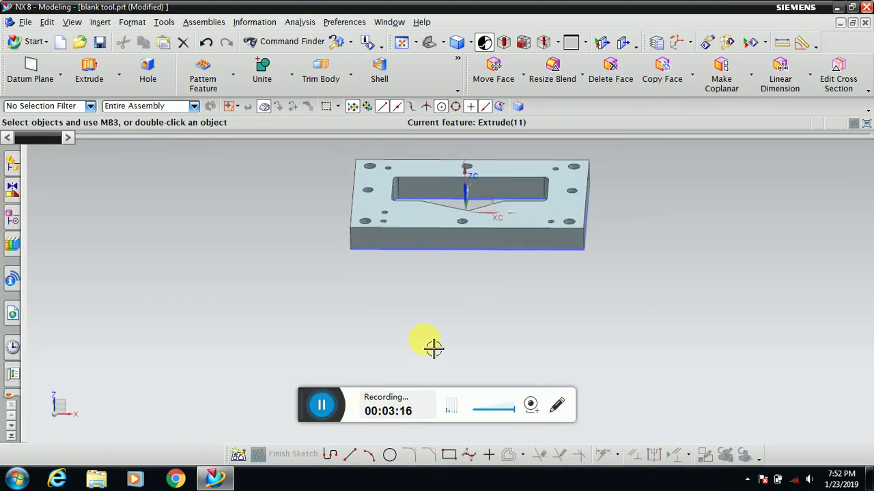
scroll(617, 191, "up", 2)
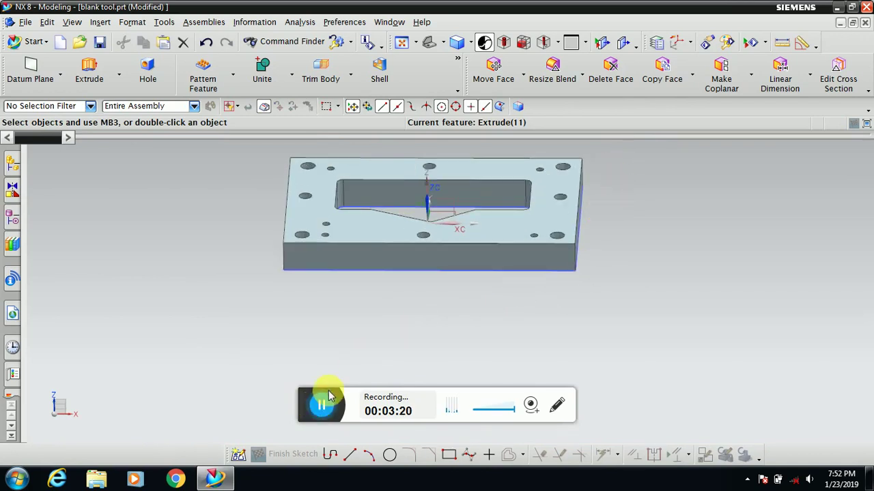
scroll(409, 362, "down", 6)
scroll(546, 286, "up", 6)
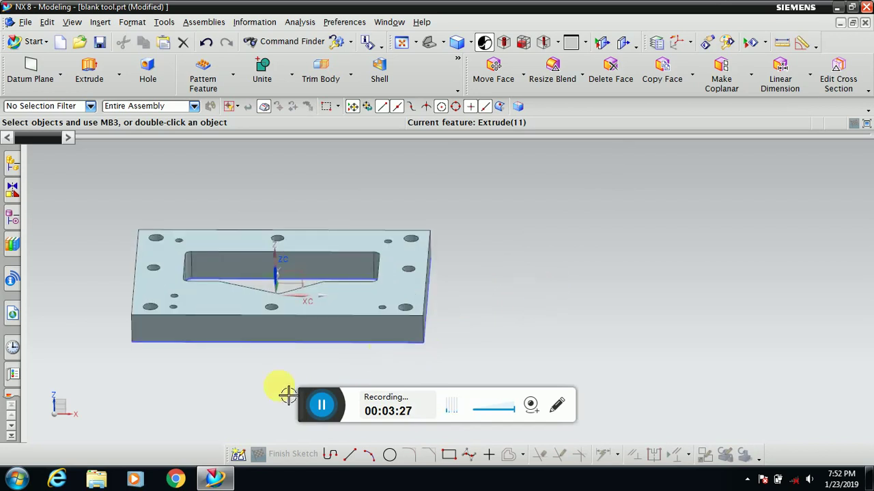
middle_click_drag(321, 402, 323, 374)
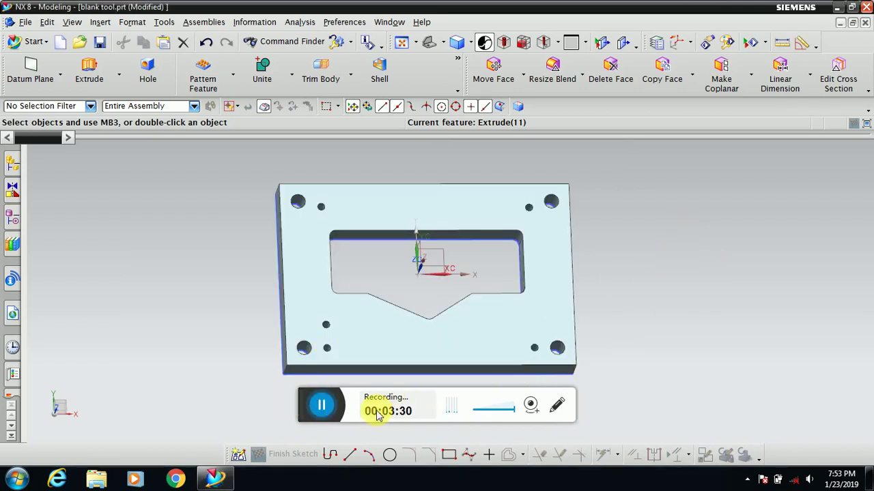
mouse_move(613, 251)
middle_mouse_down()
mouse_move(608, 199)
mouse_move(602, 247)
middle_mouse_up()
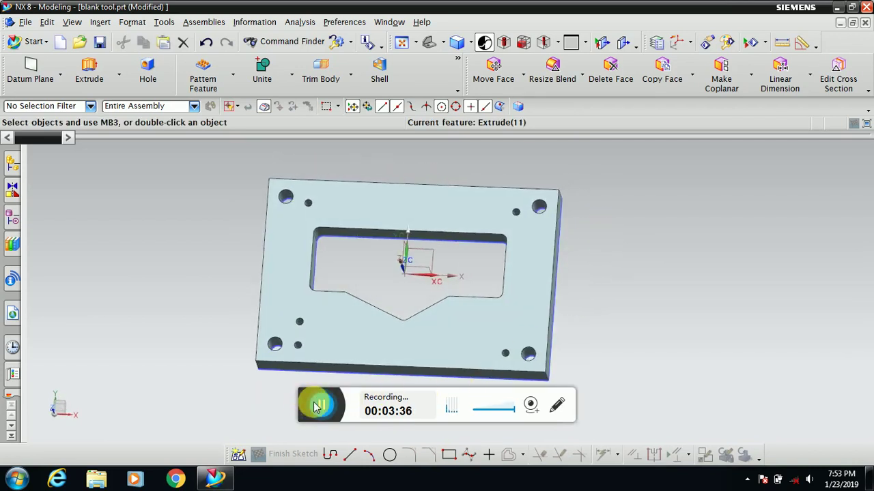
left_click(314, 325)
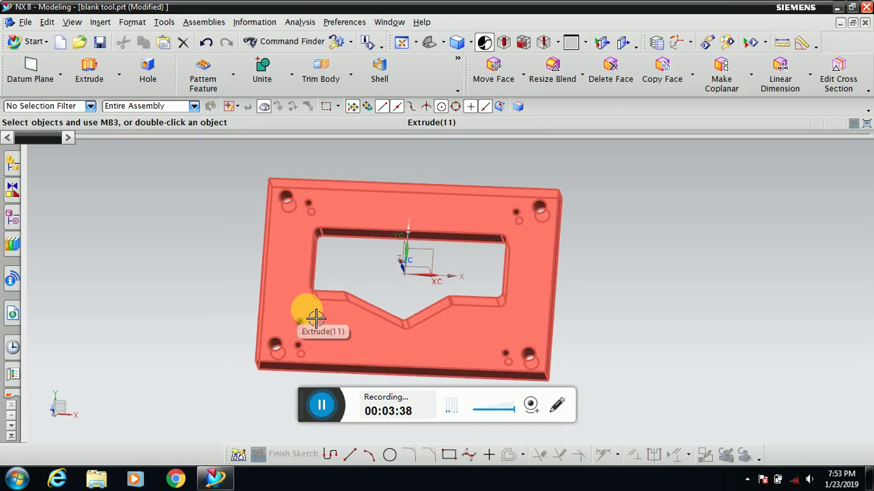
key("Escape")
middle_click_drag(617, 283, 624, 259)
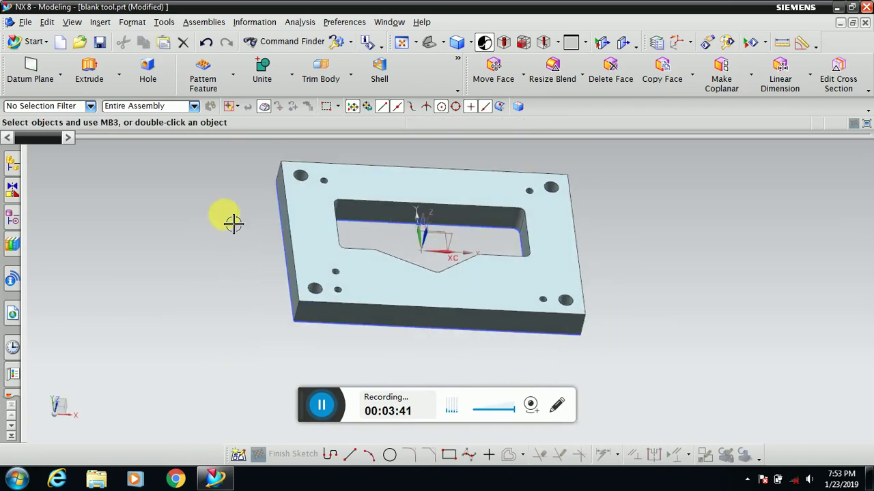
Step: Create one datum plane offset 30 mm above the plate's upper face
left_click(61, 76)
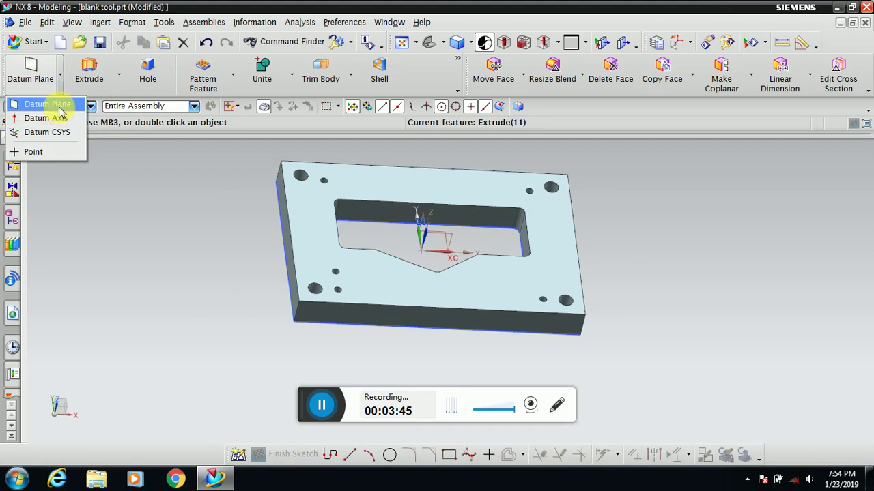
left_click(59, 105)
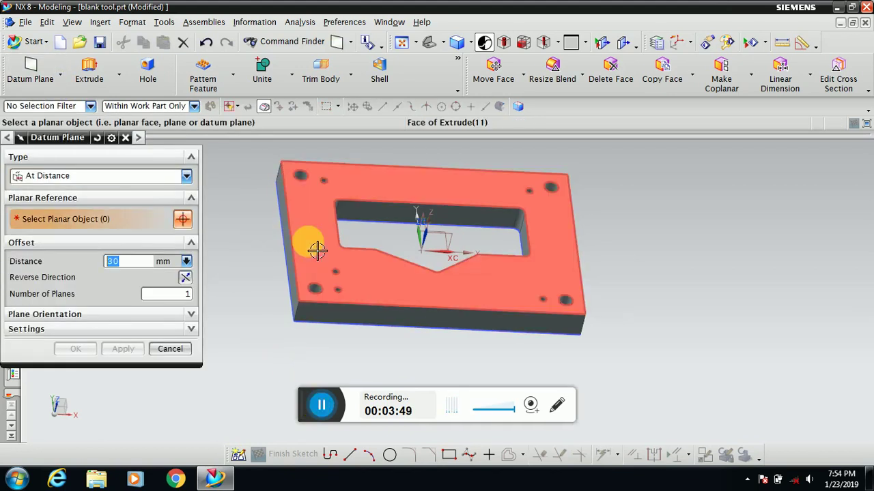
left_click(311, 248)
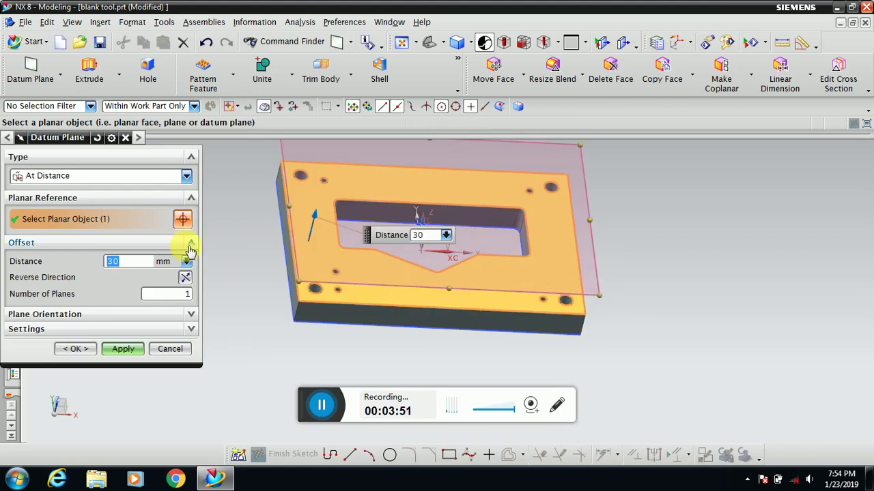
middle_click_drag(636, 271, 623, 239)
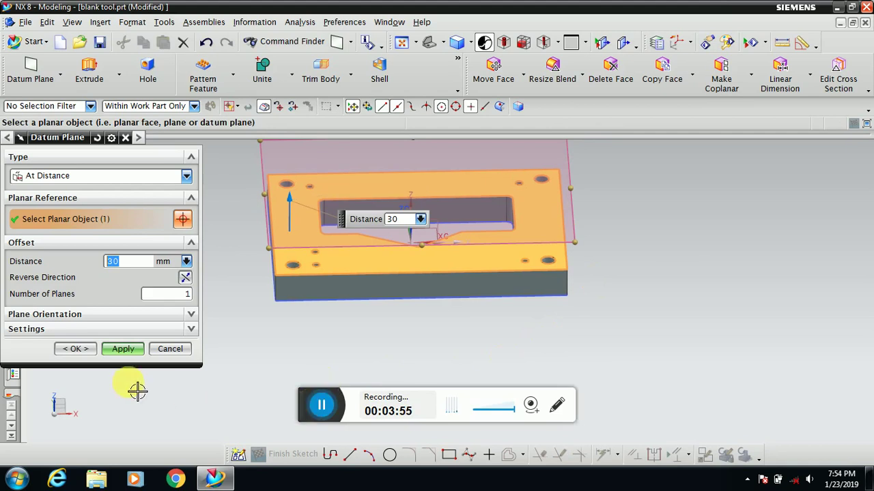
left_click(120, 348)
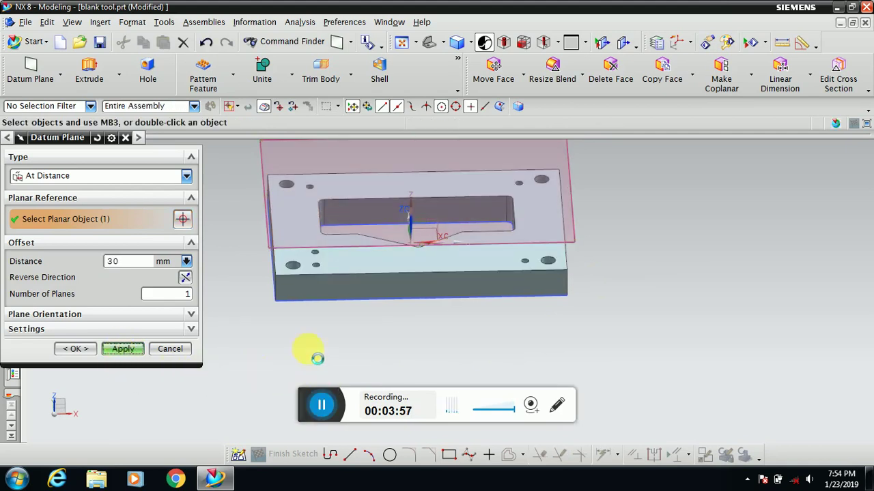
left_click(170, 349)
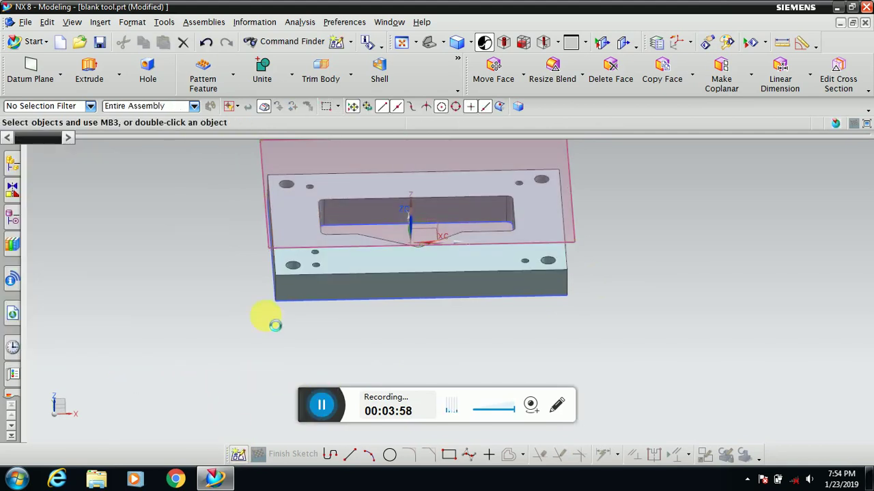
Step: Create a new sketch on the offset datum plane above the plate
key("s")
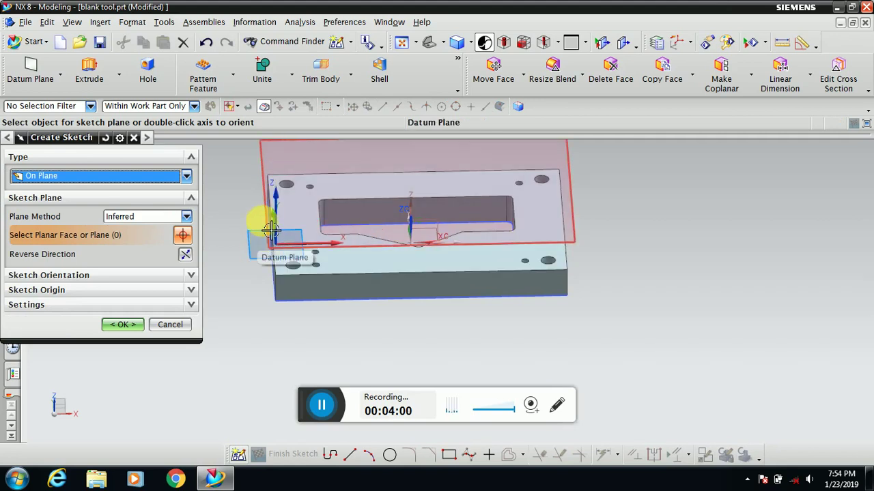
left_click(170, 324)
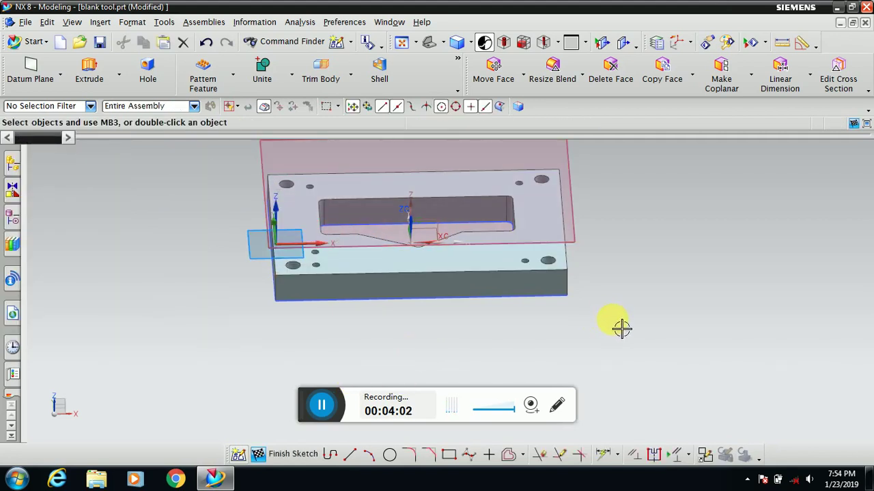
middle_click_drag(627, 268, 628, 287)
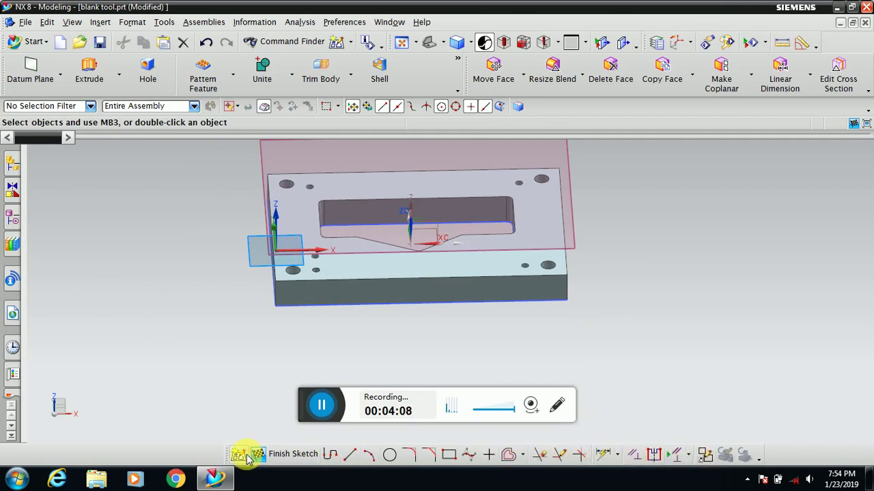
Step: Enter the new sketch on the offset plane and select the plate's four outer edges for Project Curve
left_click(325, 410)
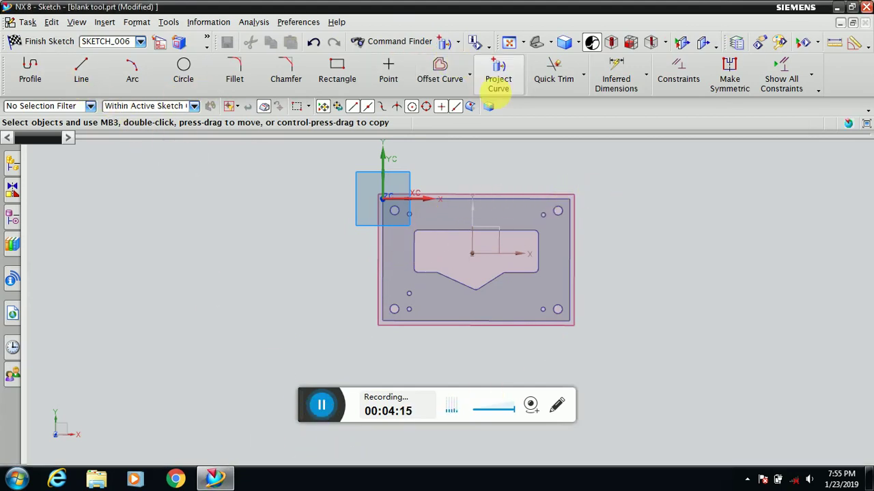
left_click(496, 76)
left_click(384, 273)
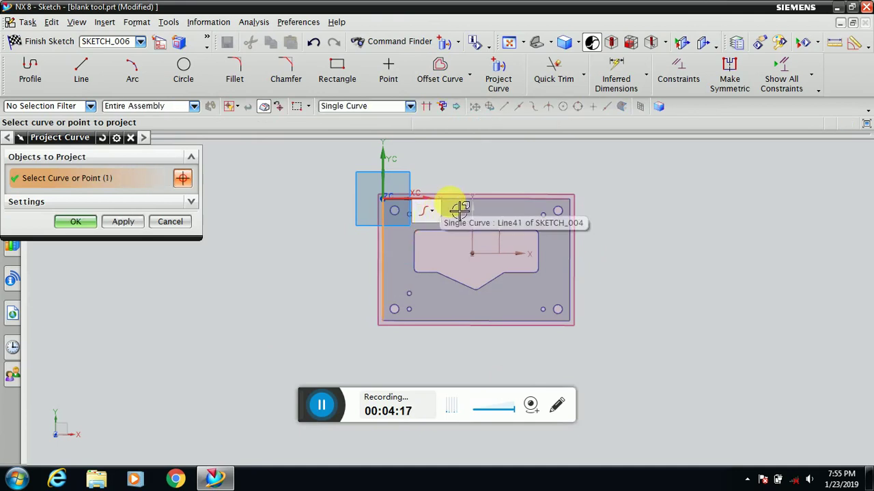
left_click(536, 206)
left_click(580, 222)
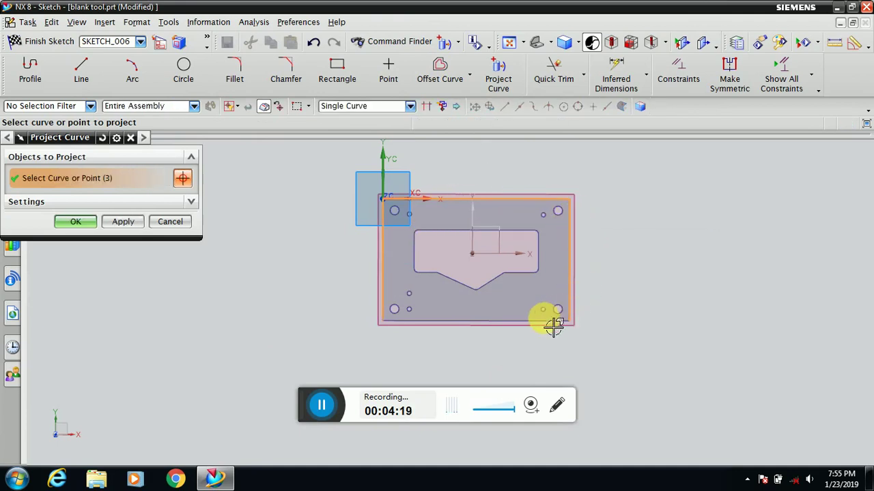
left_click(437, 325)
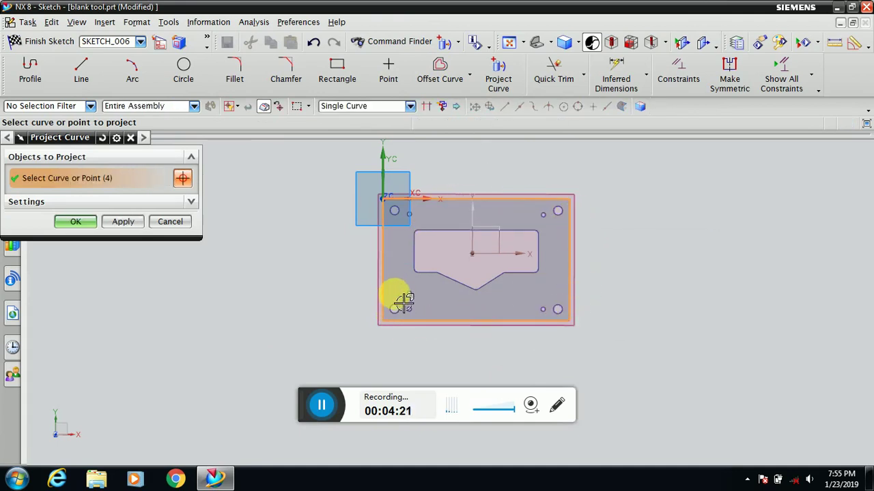
Step: Add the circles of the four large corner holes to the curves being projected
scroll(419, 314, "up", 4)
scroll(419, 308, "down", 2)
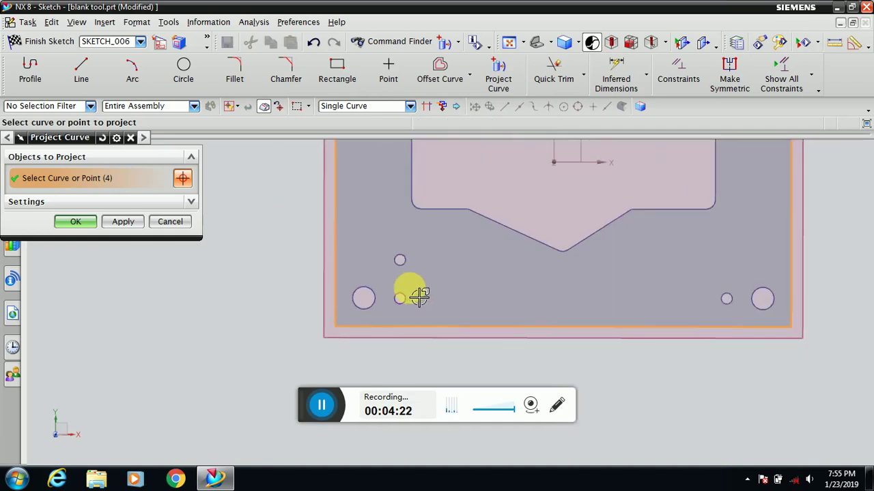
left_click(377, 318)
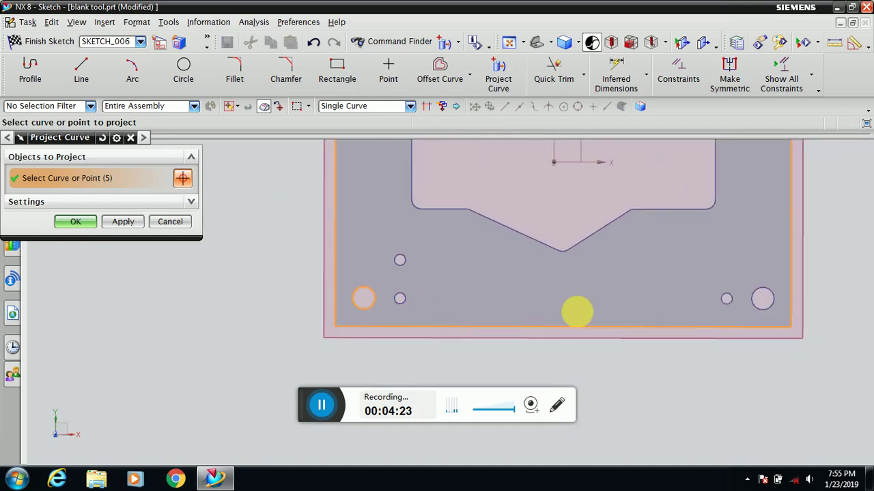
left_click(763, 318)
scroll(727, 343, "down", 4)
left_click(740, 225)
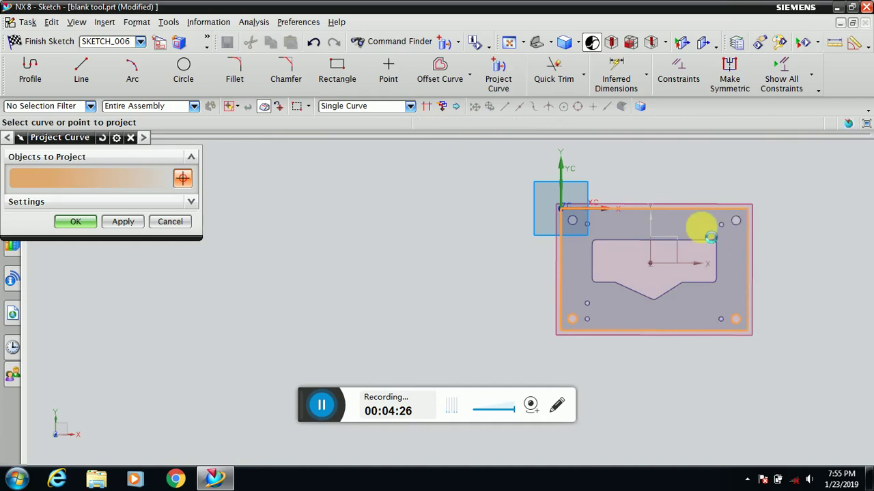
left_click(570, 220)
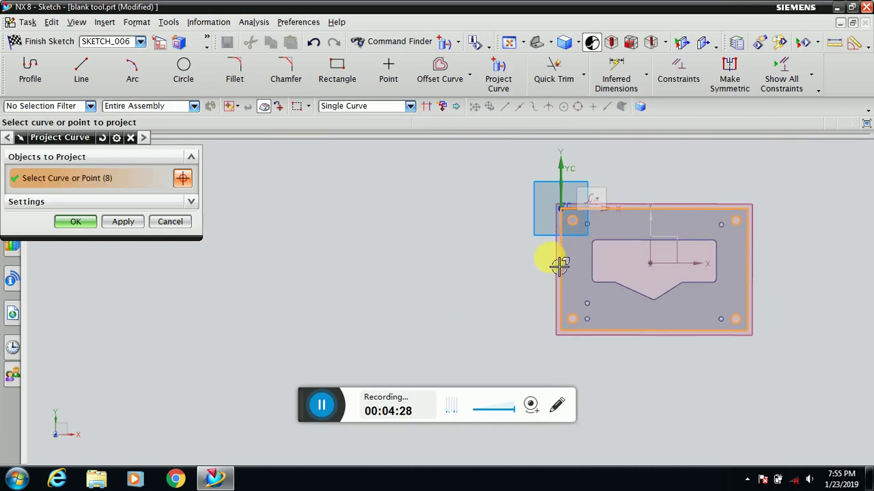
Step: Add the opening's left side, top edge and upper-left corner arc to the projection
scroll(560, 263, "up", 3)
scroll(608, 257, "down", 3)
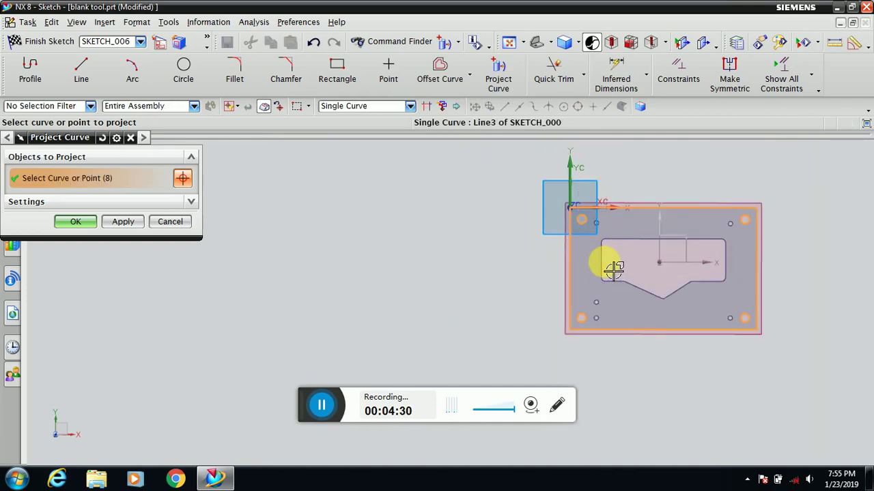
left_click(617, 254)
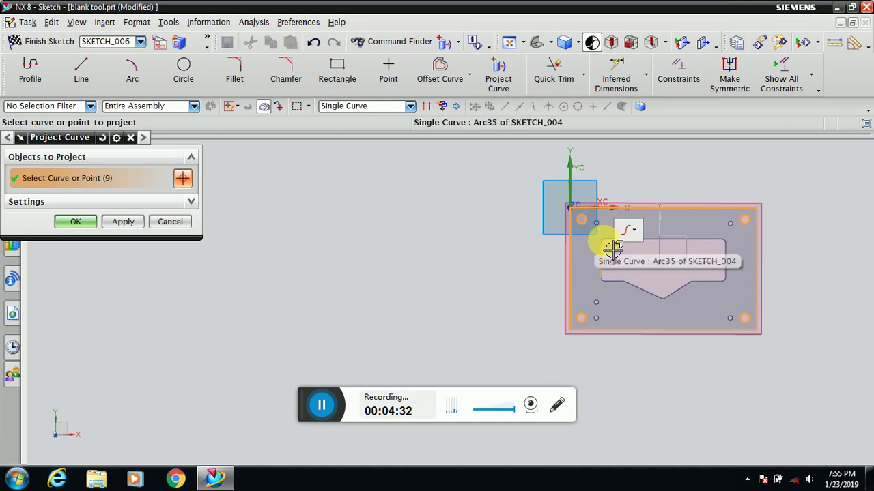
scroll(655, 246, "up", 3)
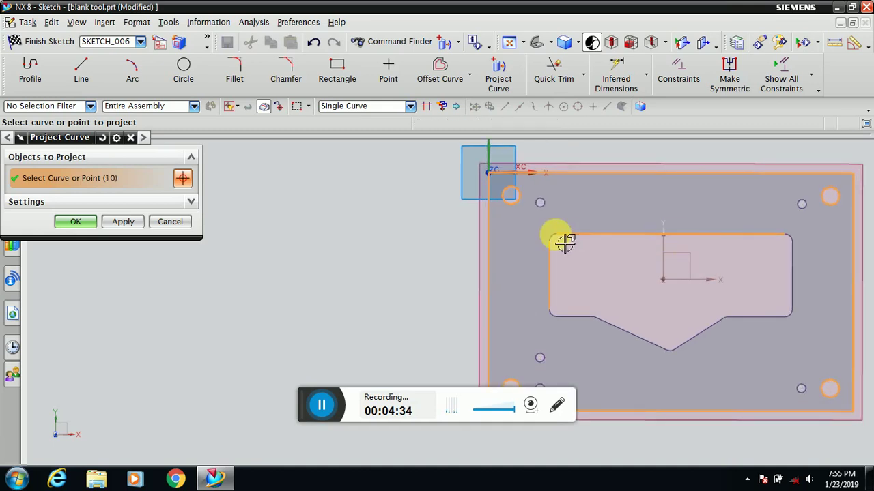
scroll(562, 242, "up", 6)
left_click(550, 244)
left_click(550, 244)
scroll(517, 230, "down", 7)
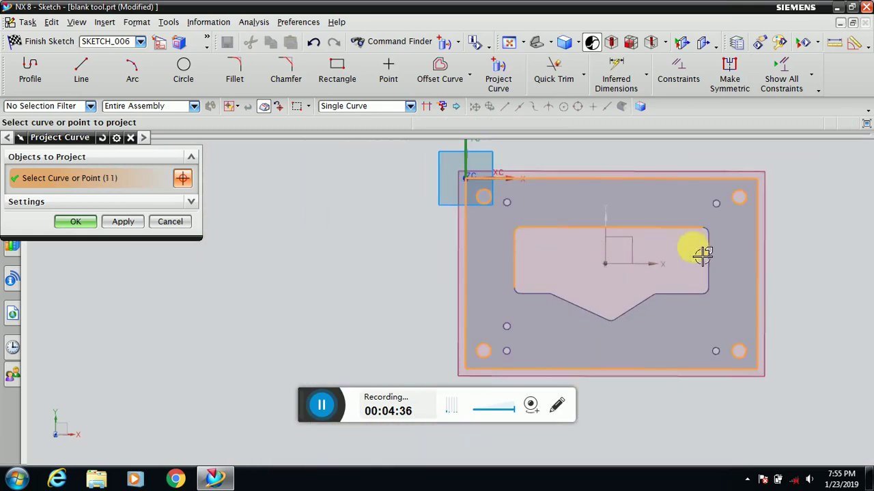
Step: Add the opening's right side and its upper-right and lower-right corner arcs to the projection
left_click(708, 250)
scroll(709, 232, "up", 5)
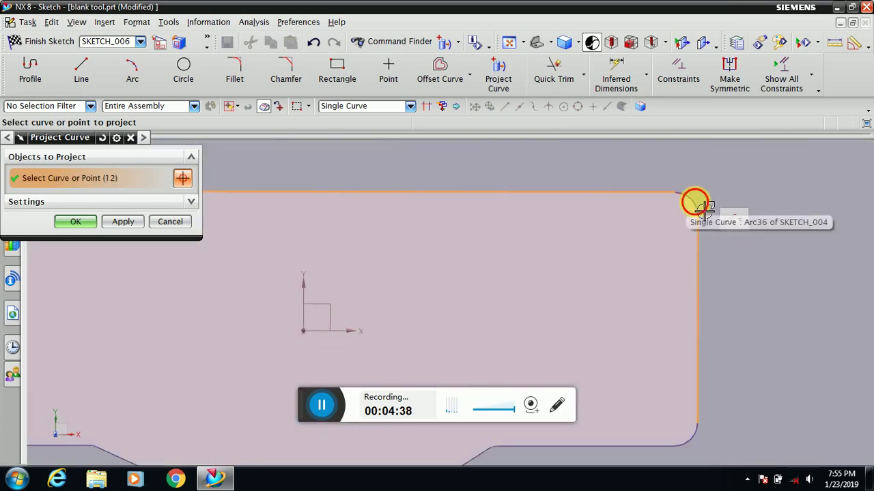
left_click(696, 203)
scroll(695, 203, "down", 3)
left_click(690, 318)
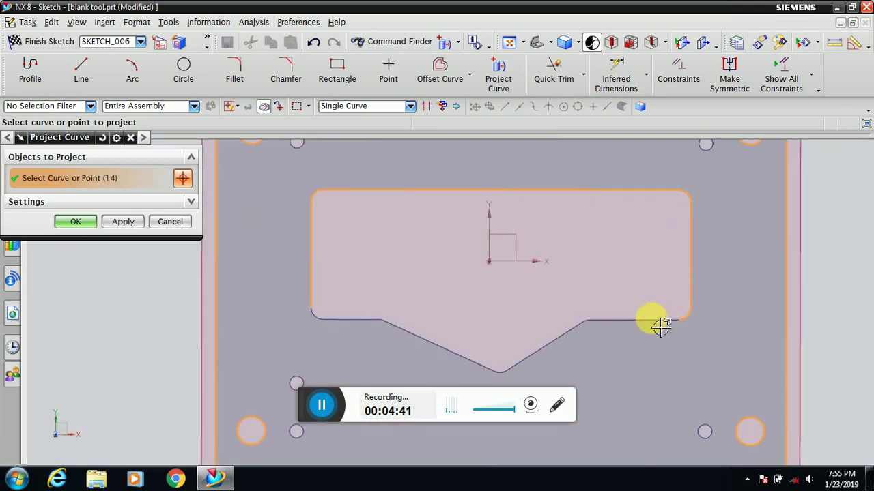
Step: Add the opening's lower straight edges, both V notch sides and the lower-left corner arc to the projection
left_click(638, 318)
left_click(561, 335)
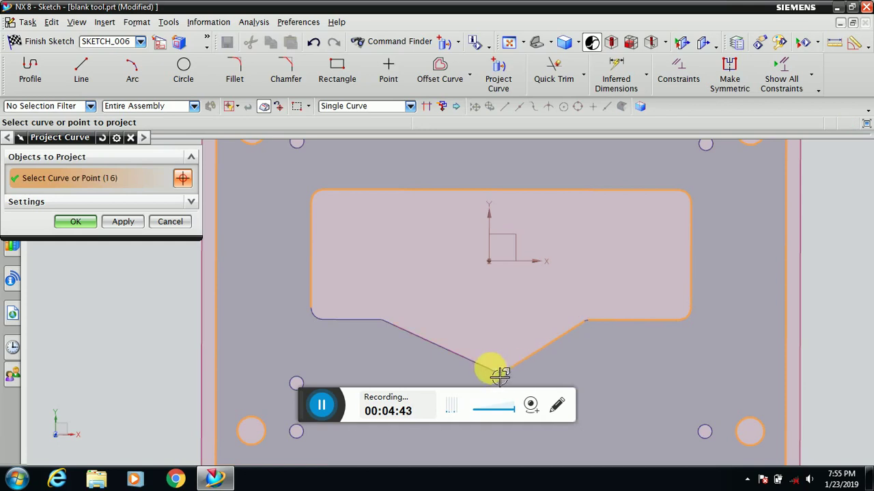
left_click(430, 350)
left_click(325, 318)
scroll(322, 314, "up", 4)
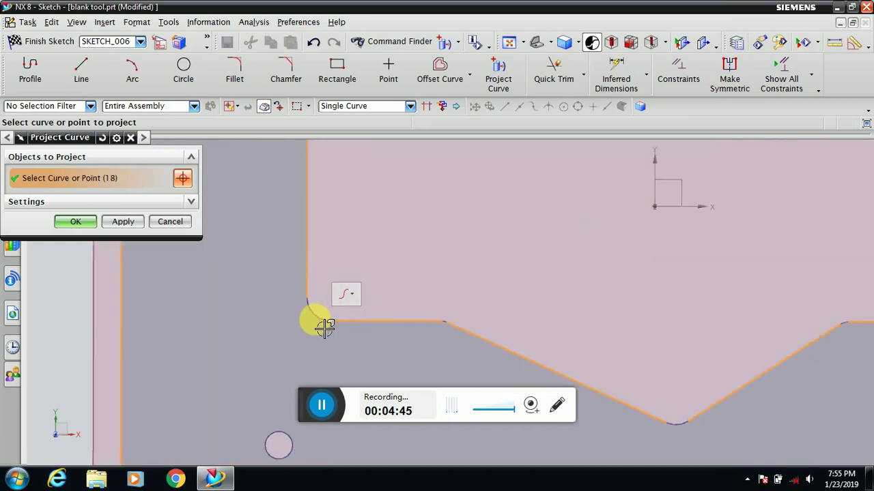
left_click(315, 307)
scroll(293, 265, "down", 4)
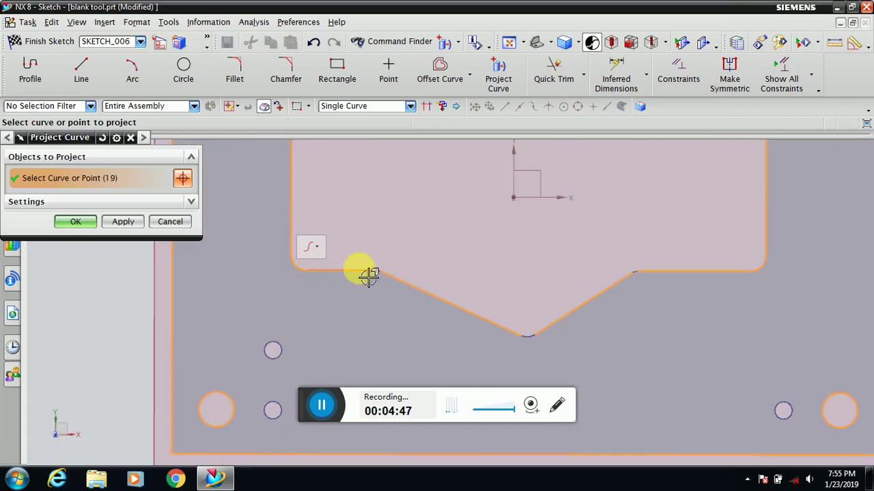
Step: Add the three small arcs at the V notch's left start, tip and right end, and apply the projection
scroll(372, 277, "up", 4)
left_click(285, 263)
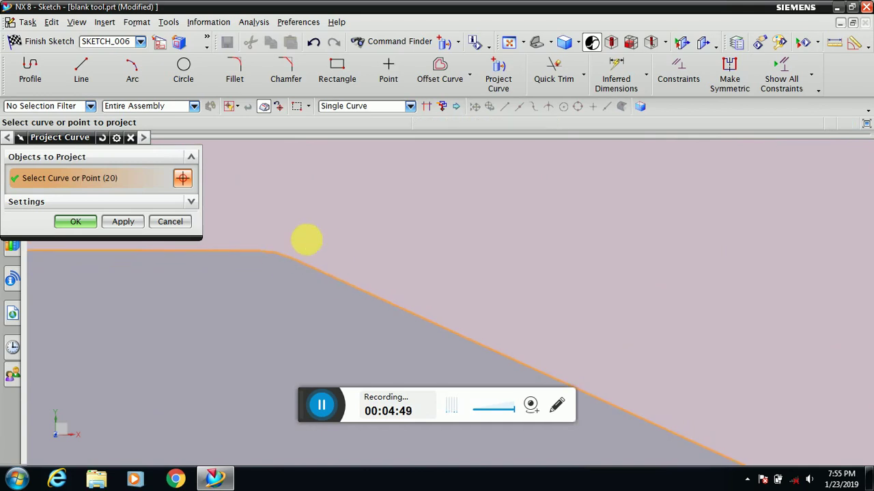
scroll(328, 239, "down", 4)
scroll(437, 300, "up", 2)
scroll(477, 315, "up", 2)
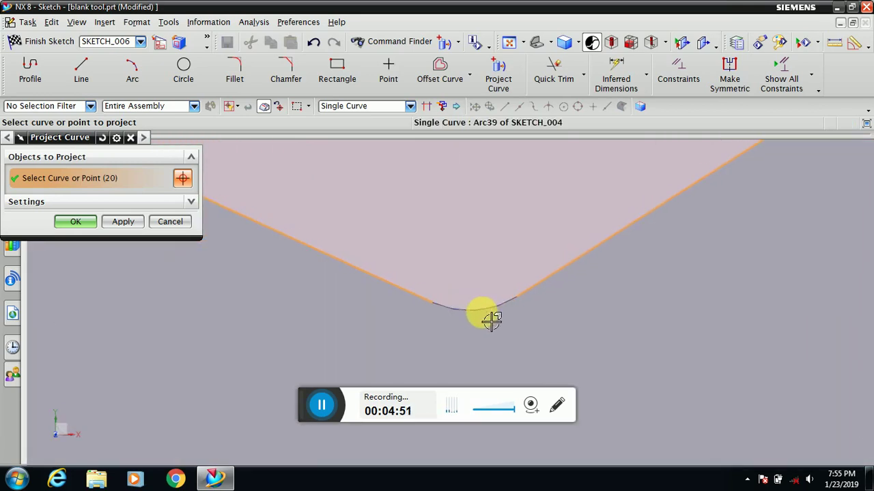
left_click(493, 313)
scroll(430, 329, "down", 1)
scroll(526, 263, "down", 3)
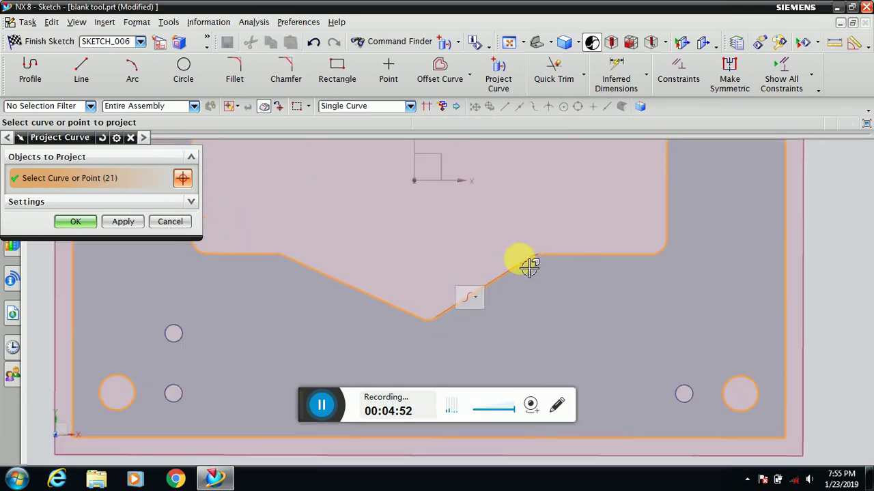
scroll(556, 259, "up", 5)
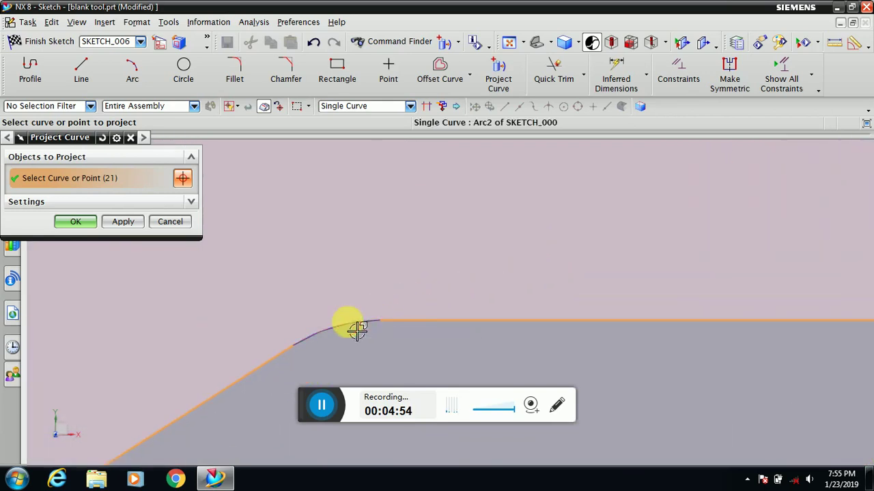
left_click(356, 330)
scroll(511, 279, "down", 5)
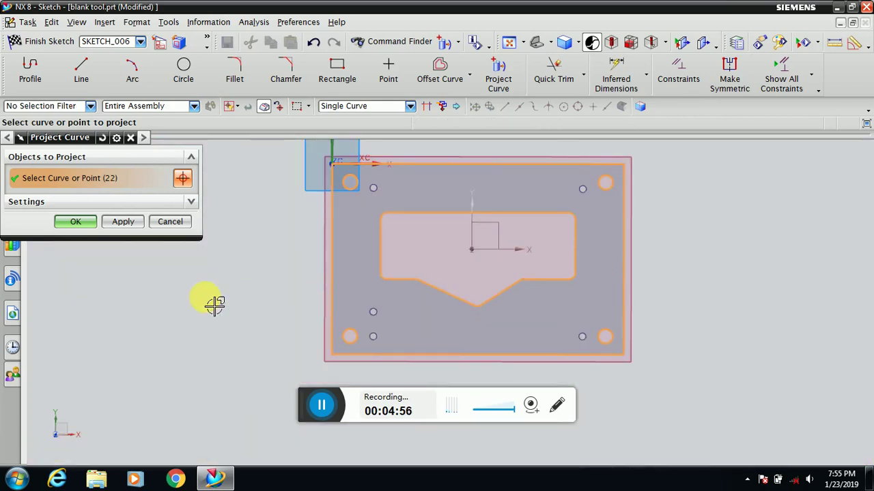
left_click(123, 222)
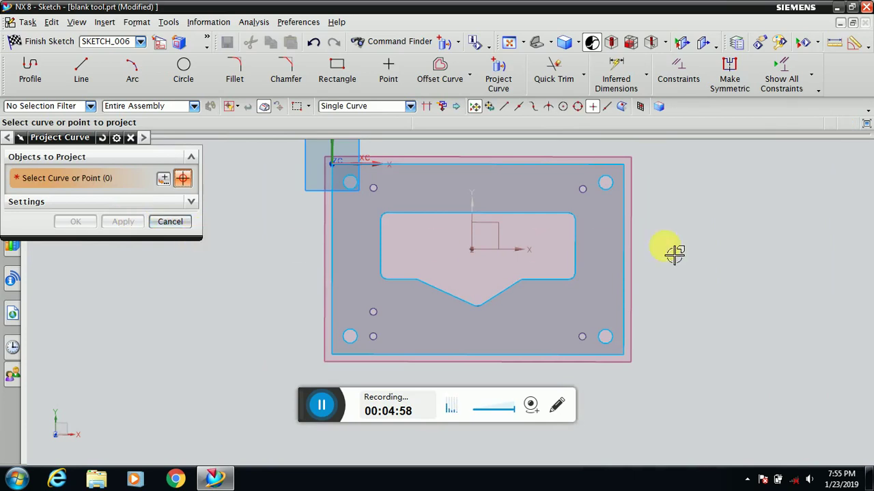
Step: Close the Project Curve command and finish the sketch on the offset plane
mouse_move(720, 250)
middle_mouse_down()
mouse_move(722, 198)
mouse_move(703, 248)
middle_mouse_up()
left_click(171, 227)
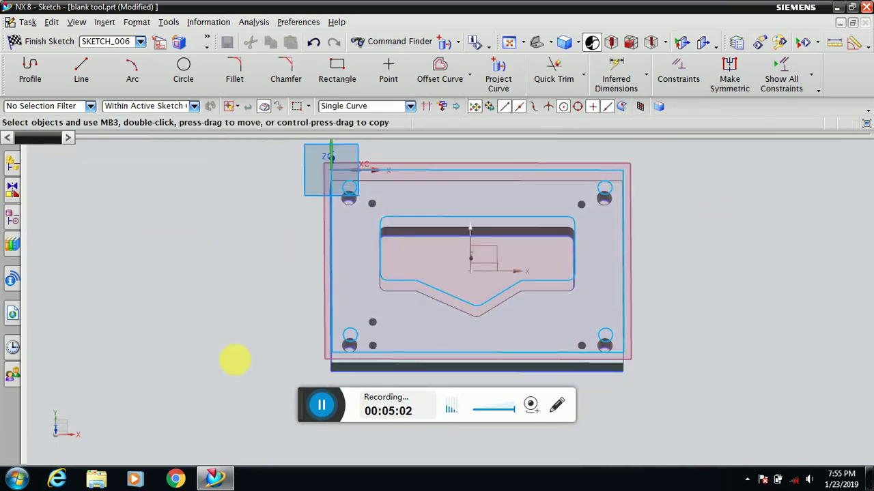
left_click(41, 41)
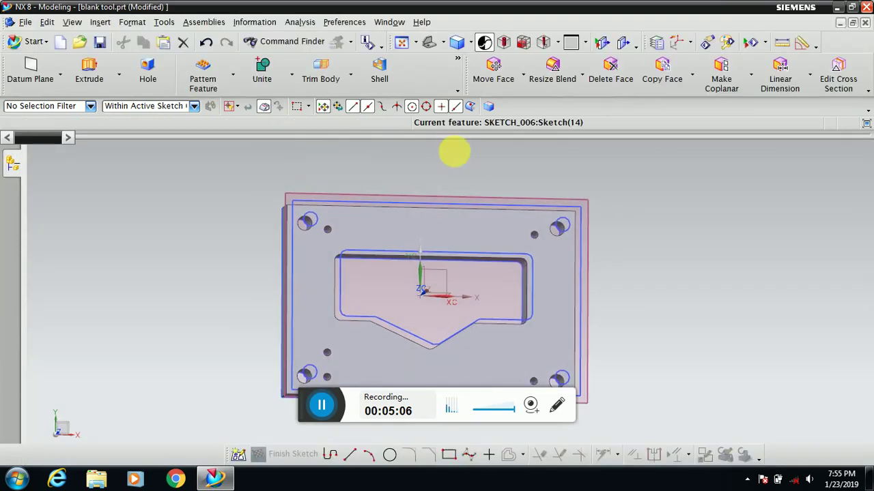
Step: Start extruding the new sketch's outer rectangle, with the direction reversed to point away from the lower plate
middle_click_drag(618, 217, 643, 206)
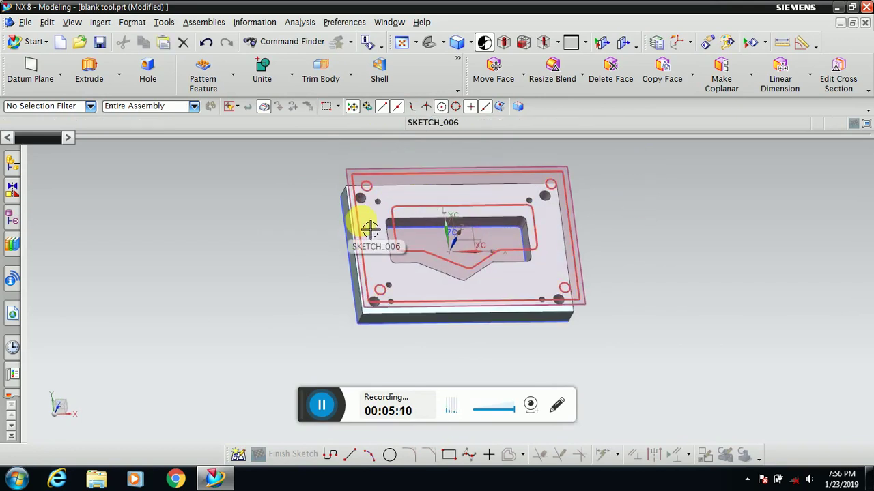
left_click(88, 75)
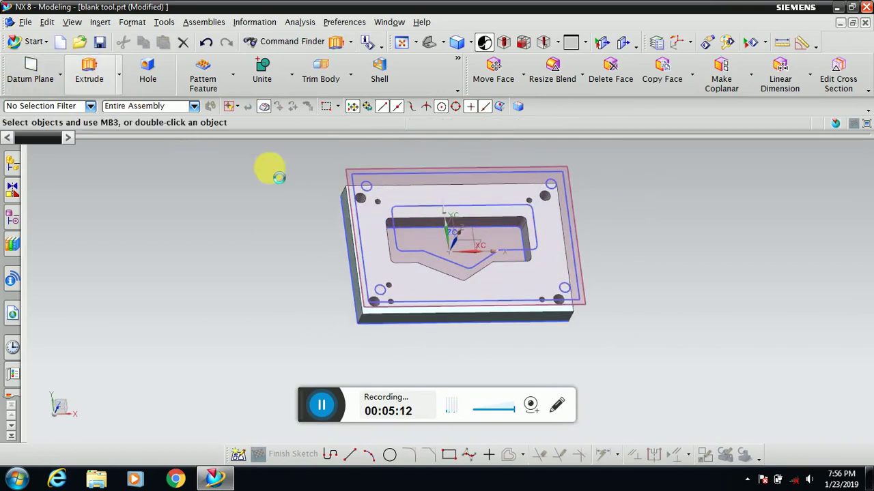
left_click(422, 180)
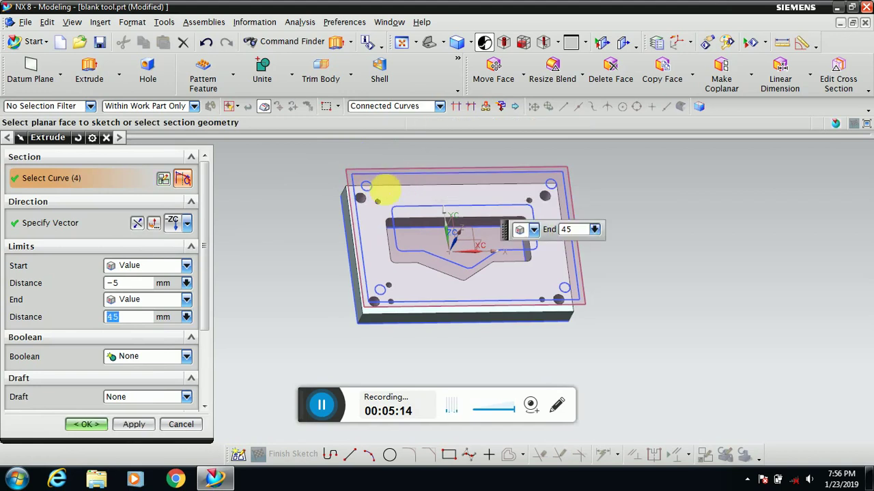
left_click(137, 224)
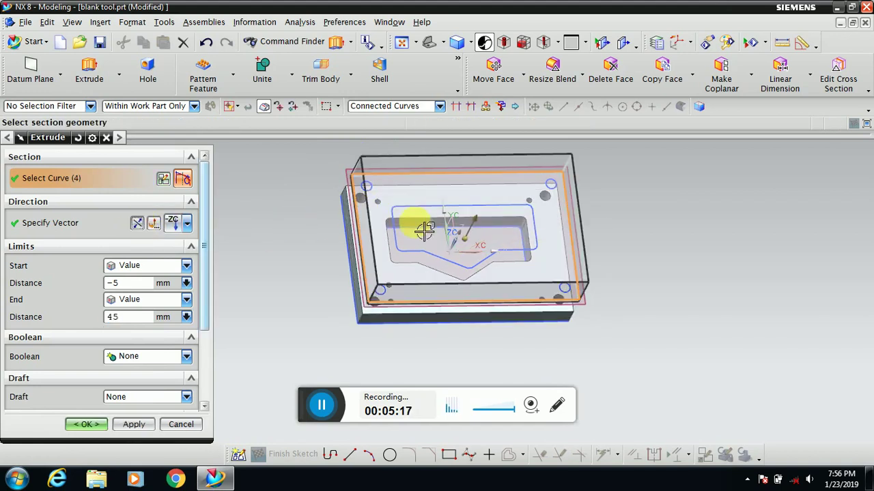
Step: Add the circles of the four large corner holes to the extrusion section
scroll(375, 191, "up", 2)
left_click(374, 189)
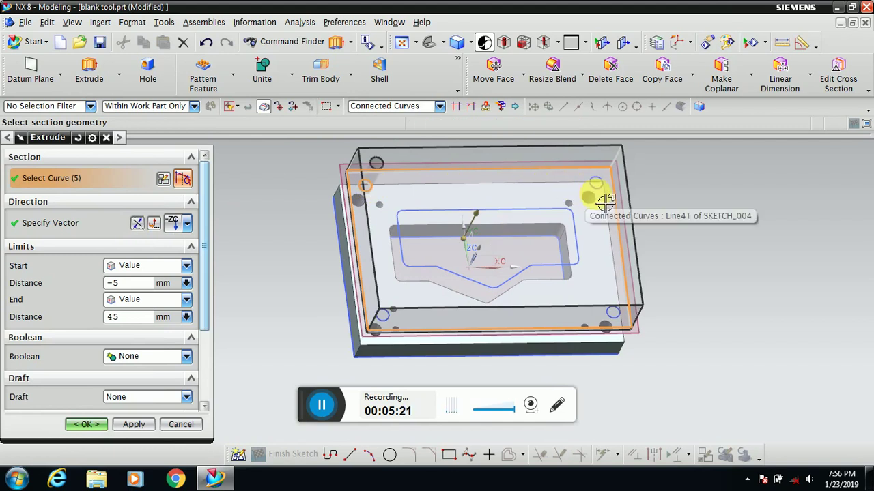
left_click(610, 286)
scroll(628, 327, "up", 4)
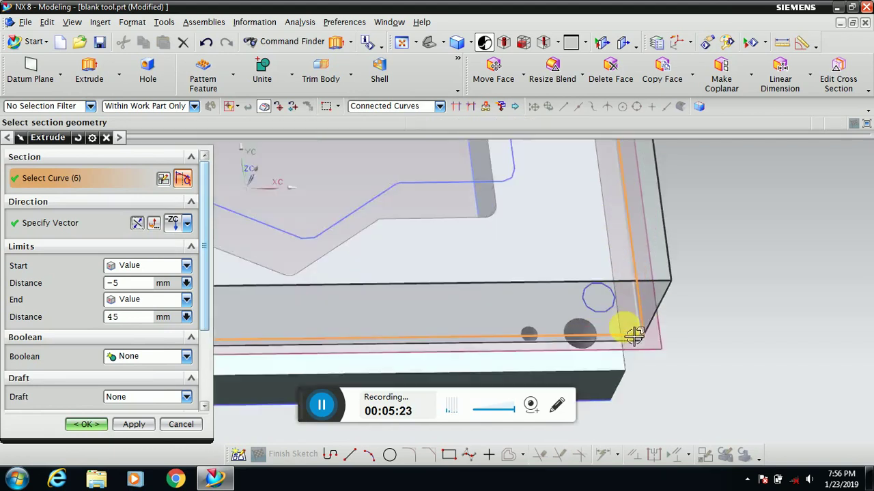
left_click(655, 295)
scroll(809, 244, "down", 4)
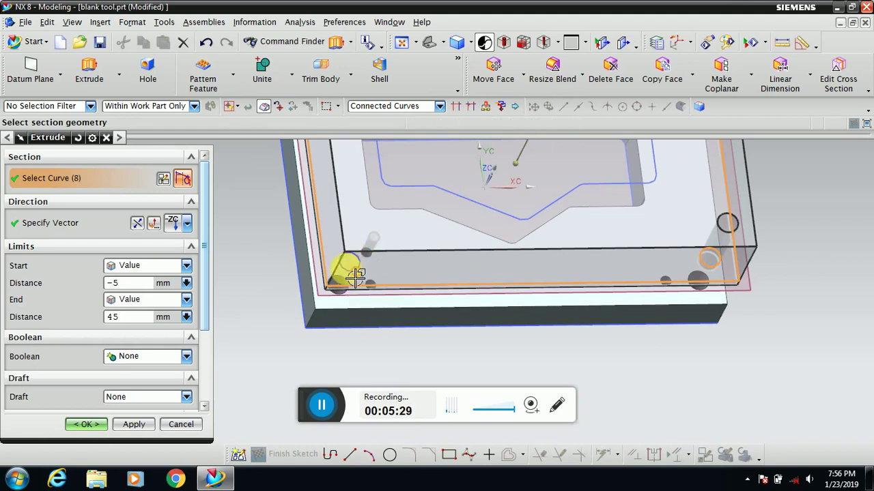
left_click(354, 273)
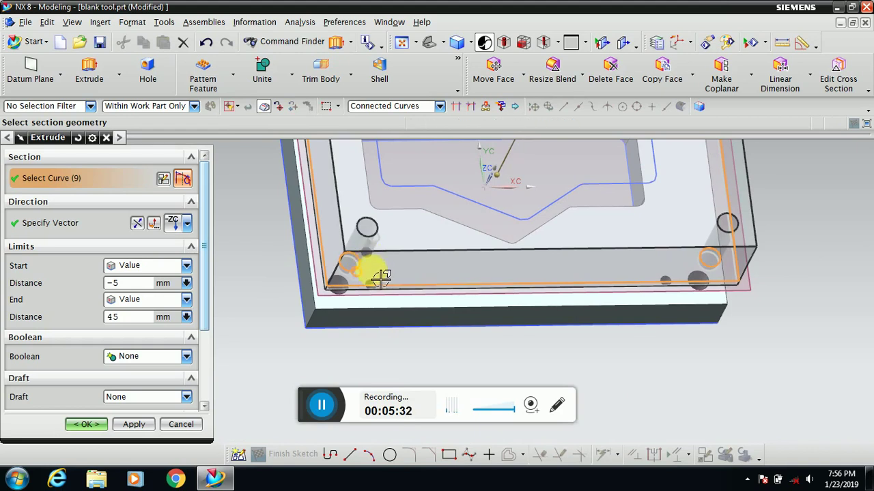
Step: Remove the small hole circles beside the lower-left corner hole from the extrusion section, leaving the outer rectangle and four large corner holes
middle_click_drag(389, 269, 335, 279)
scroll(325, 279, "up", 5)
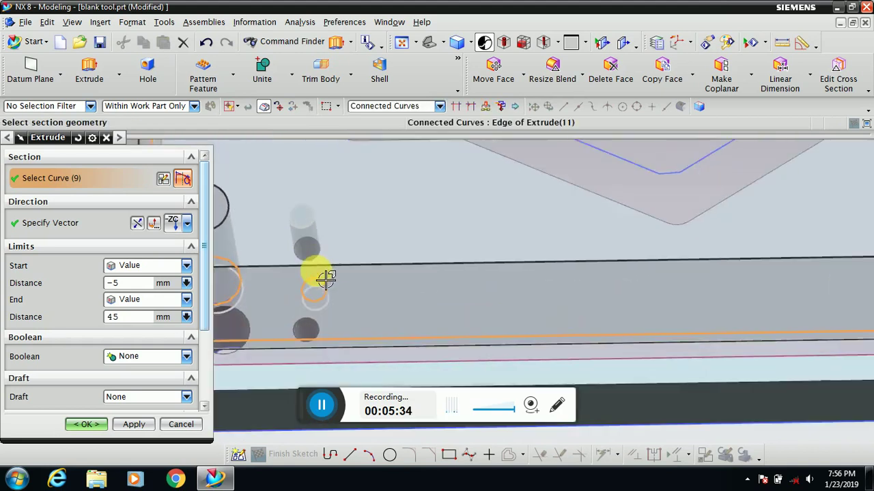
left_click(321, 258)
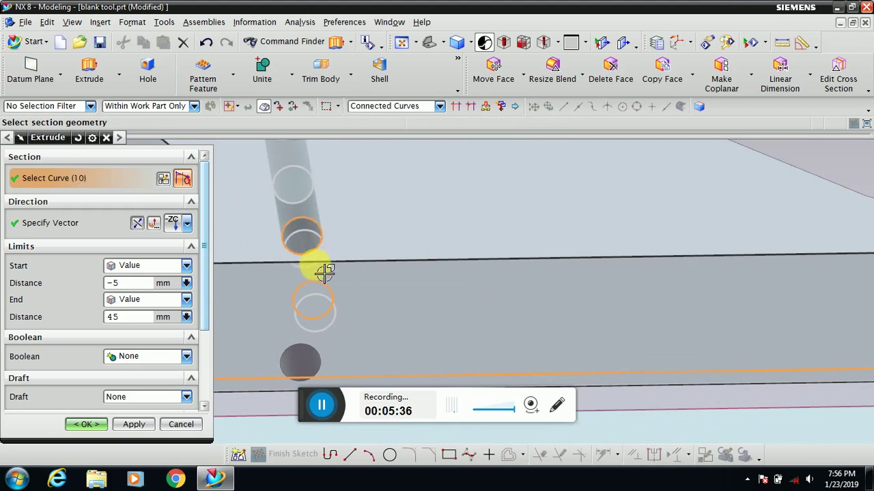
left_click(321, 260, "shift")
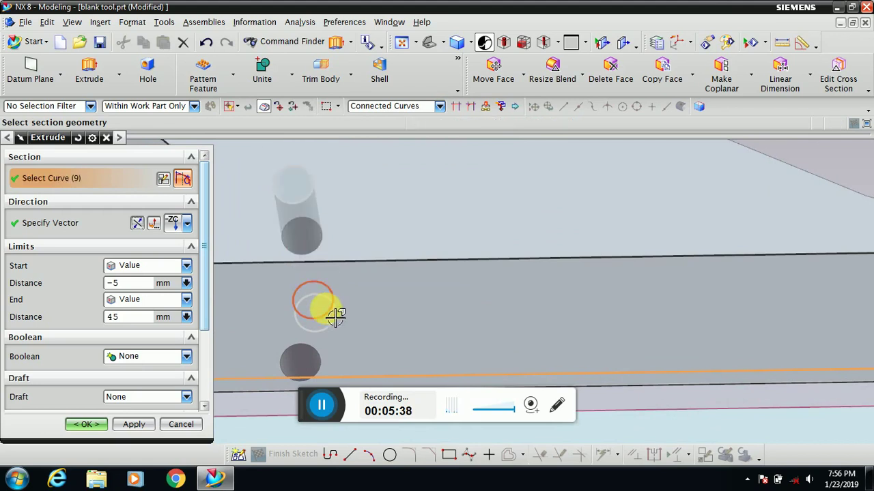
left_click(335, 316, "shift")
scroll(331, 272, "up", 5)
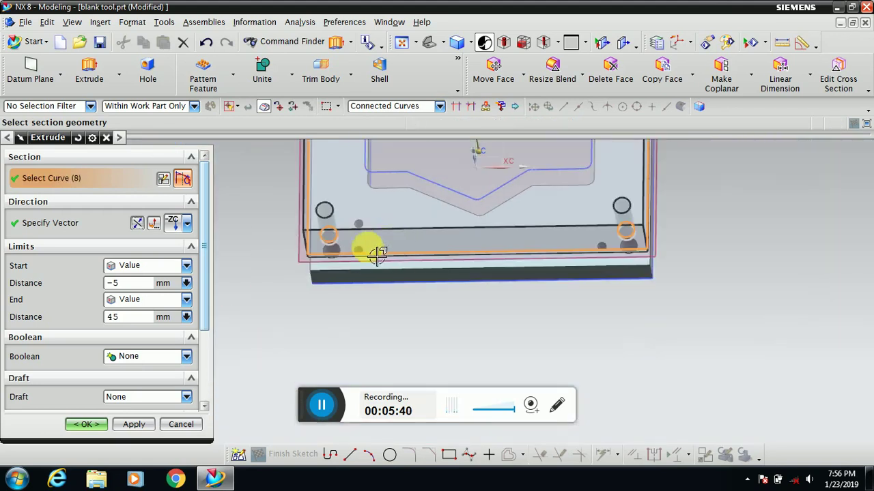
Step: Extrude the section from -5 to 45 mm with no Boolean and close the Extrude command
middle_click_drag(652, 318, 614, 317)
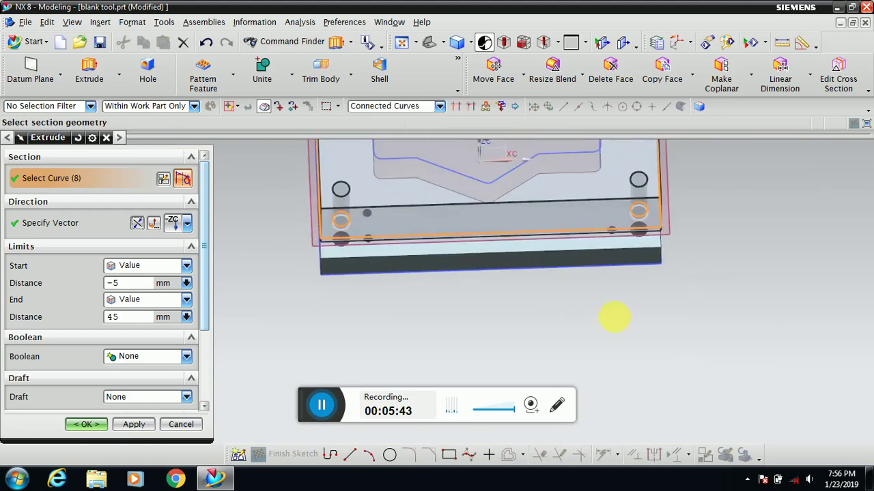
left_click(134, 425)
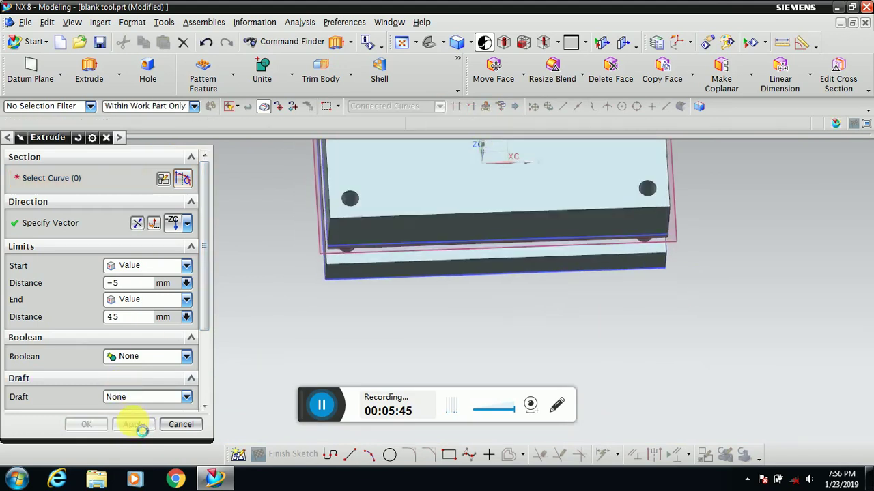
left_click(180, 425)
middle_click_drag(363, 312, 475, 286)
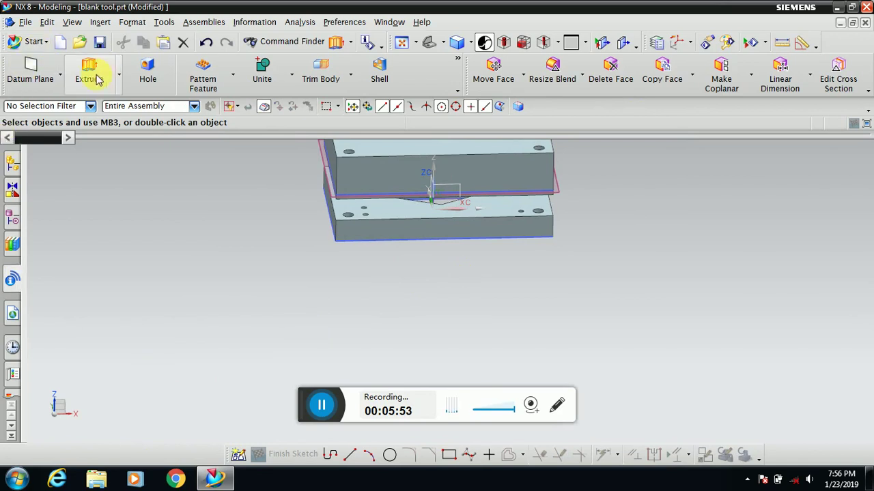
Step: Open Sketch (14), the projected sketch of the upper plate, for editing in the full sketch environment
left_click(6, 342)
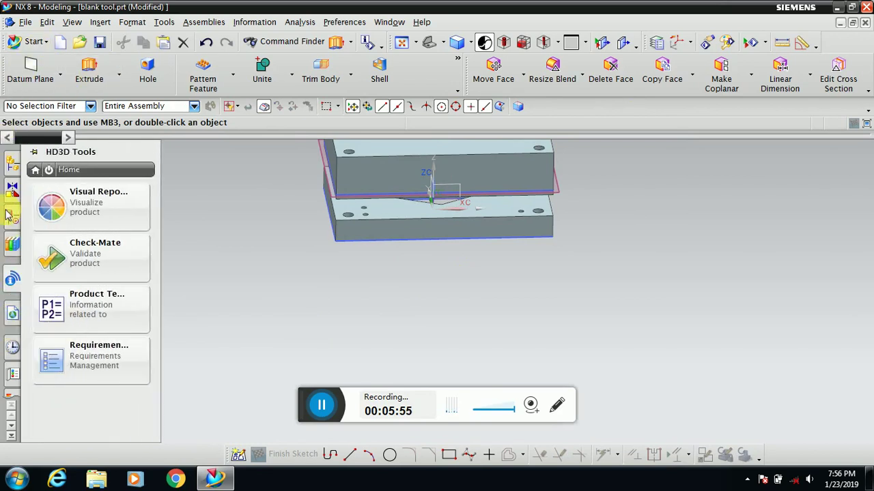
left_click(10, 224)
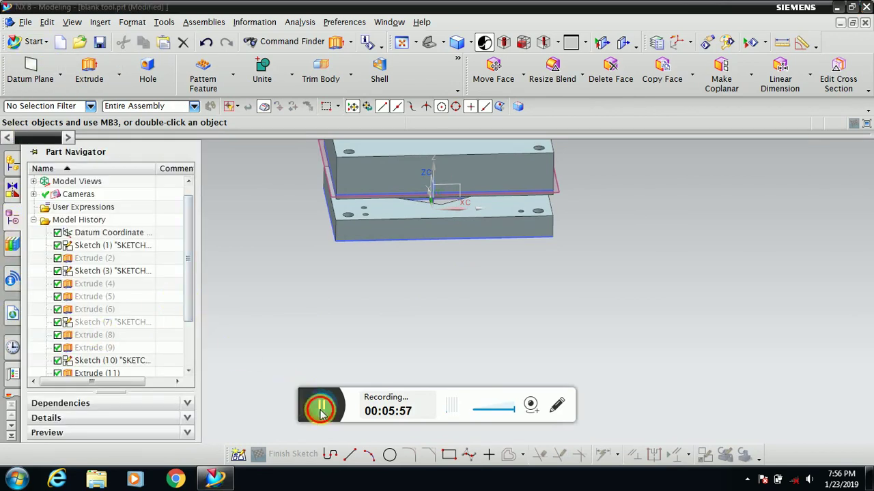
middle_click_drag(293, 390, 92, 325)
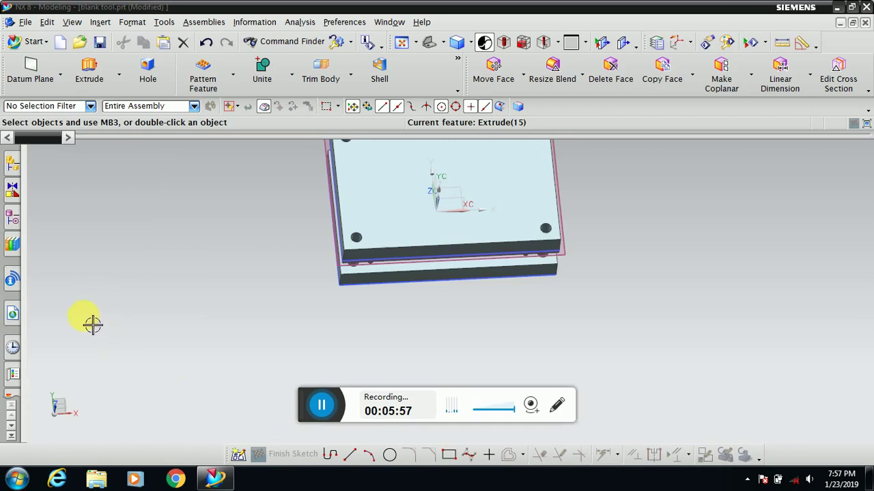
left_click(12, 219)
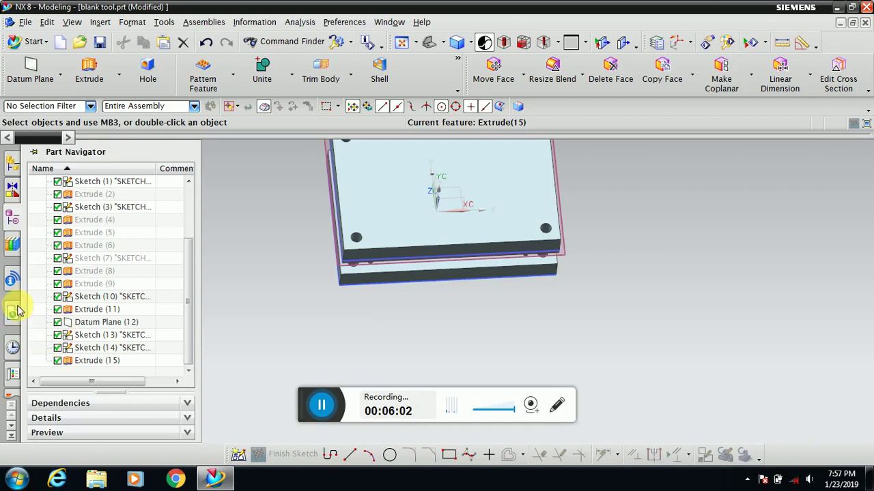
double_click(94, 351)
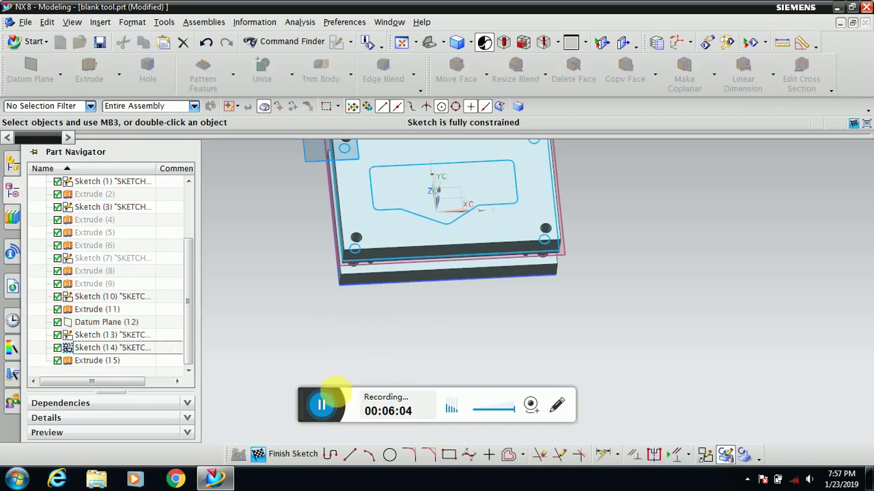
mouse_move(594, 349)
middle_mouse_down()
mouse_move(613, 361)
mouse_move(605, 347)
middle_mouse_up()
scroll(568, 233, "up", 5)
scroll(569, 226, "down", 5)
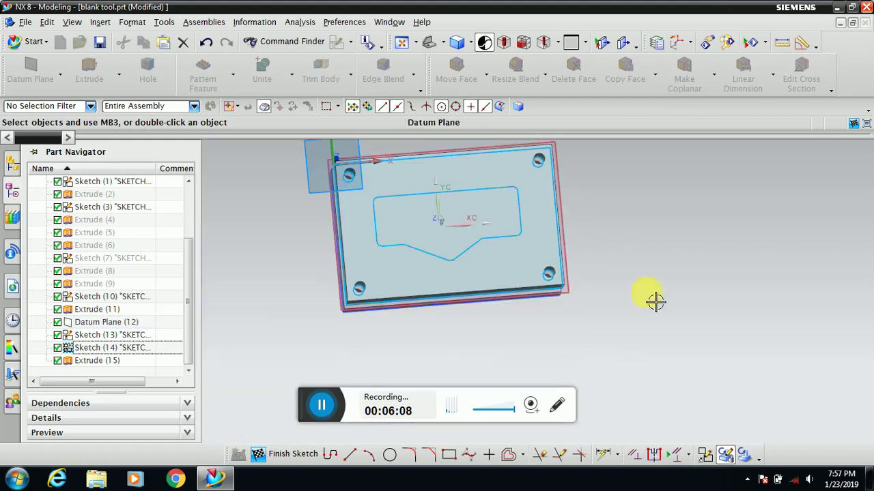
left_click(707, 456)
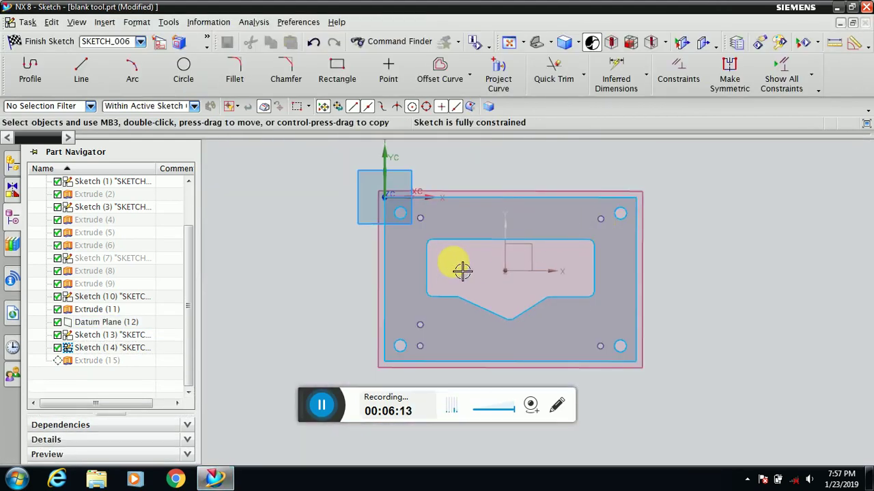
Step: Draw two horizontal lines, one joining the centres of the upper corner holes and one joining those of the lower corner holes
scroll(460, 266, "up", 3)
scroll(509, 203, "down", 2)
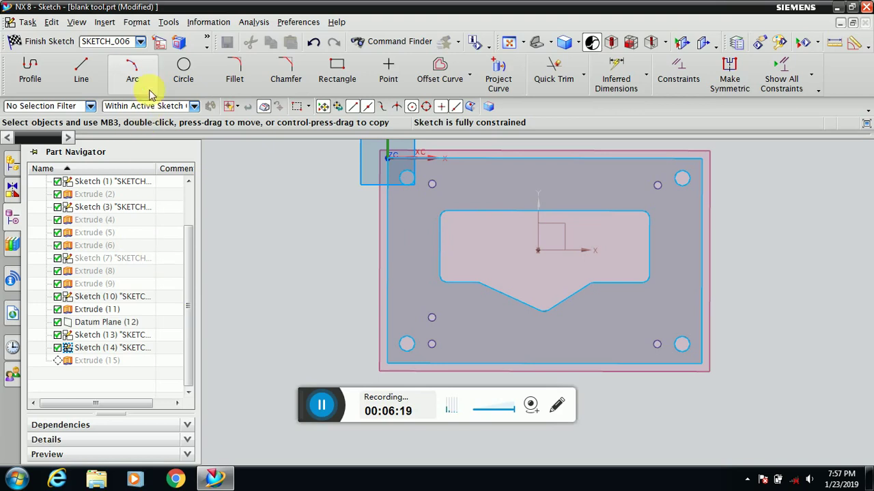
left_click(81, 68)
scroll(414, 181, "up", 2)
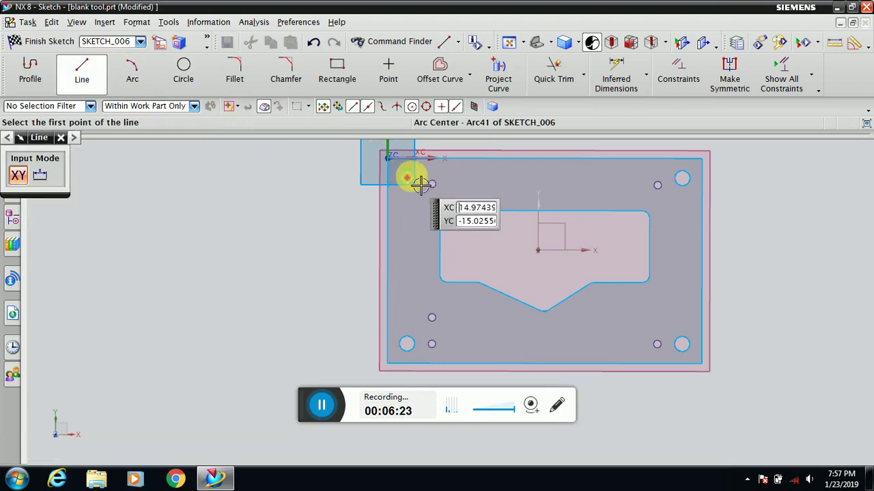
left_click(406, 178)
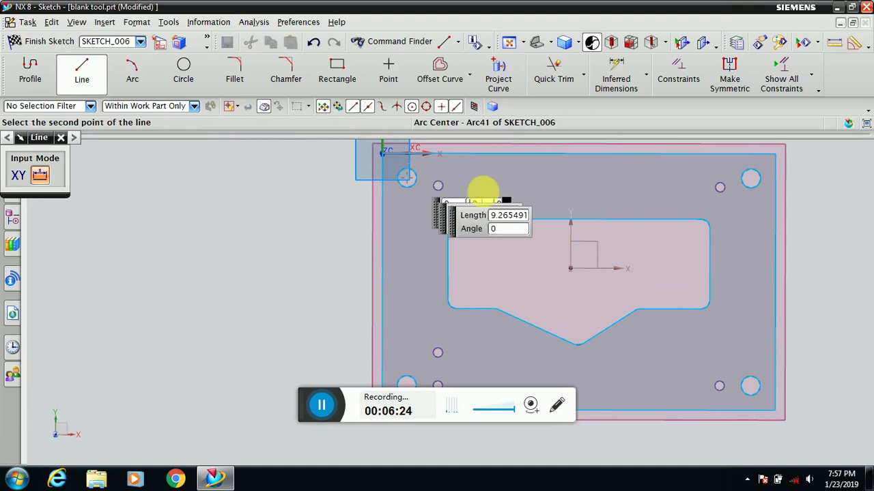
left_click(759, 187)
scroll(587, 183, "down", 2)
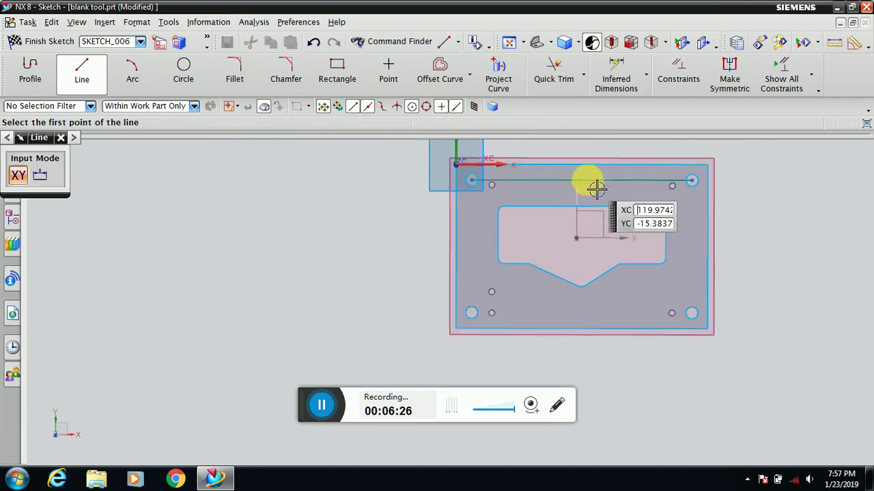
left_click(480, 320)
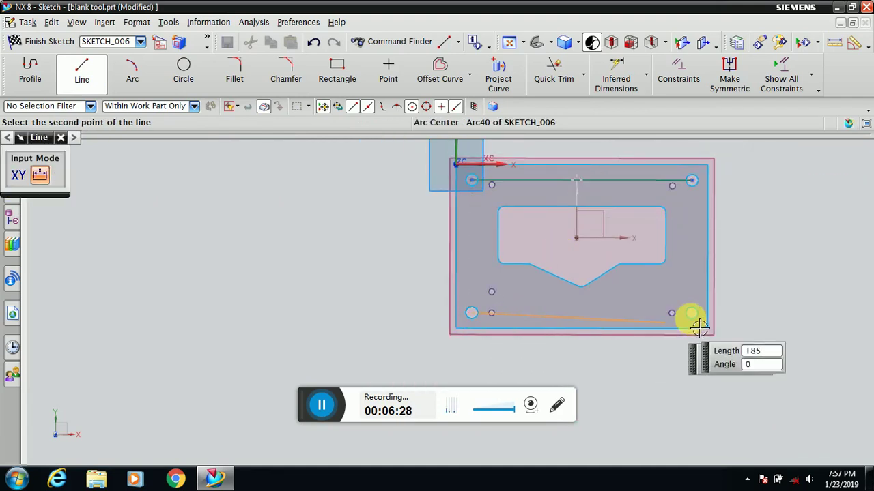
left_click(693, 314)
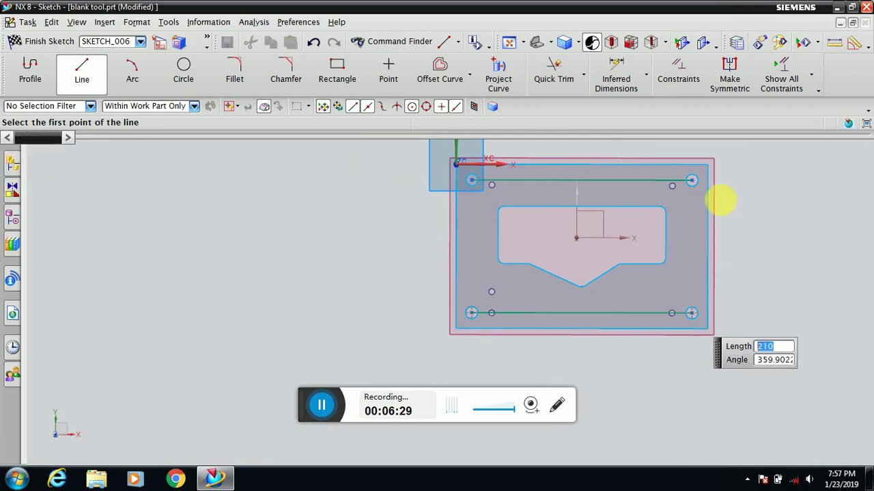
Step: Draw two vertical lines joining the corner hole centres on the right and left sides, closing the rectangle
left_click(691, 181)
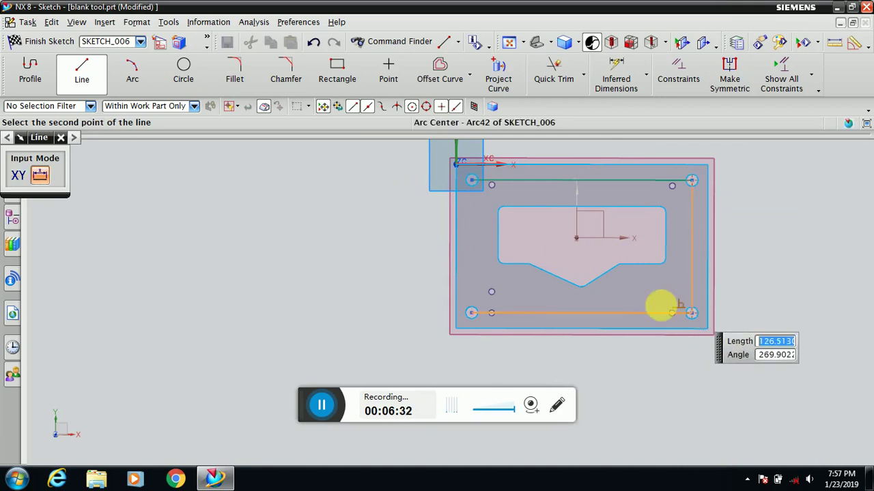
left_click(659, 306)
left_click(471, 180)
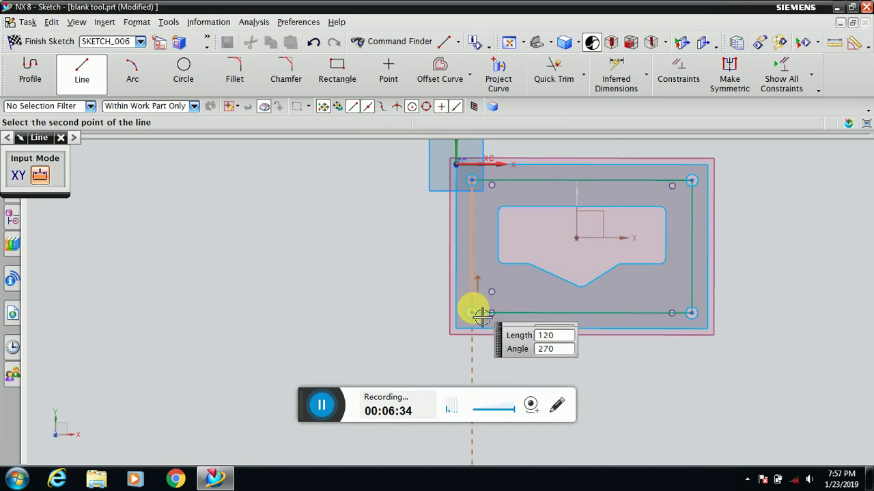
left_click(471, 313)
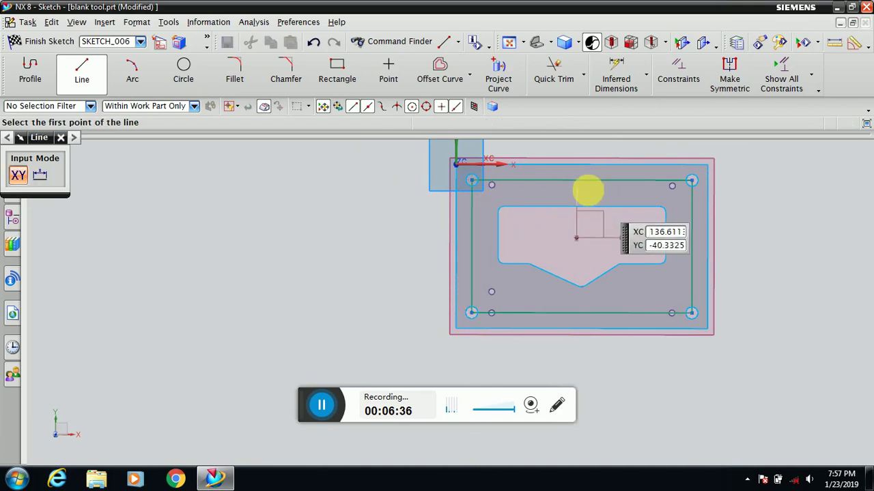
scroll(584, 198, "down", 2)
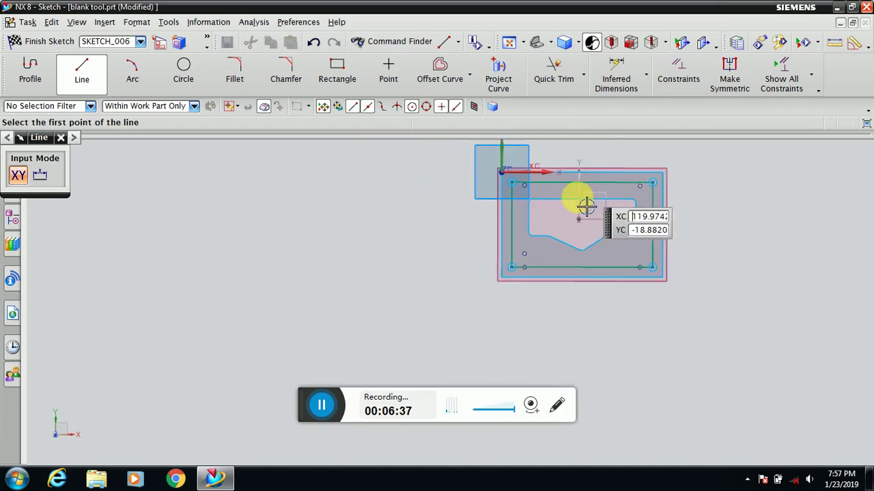
left_click(183, 68)
scroll(586, 198, "up", 3)
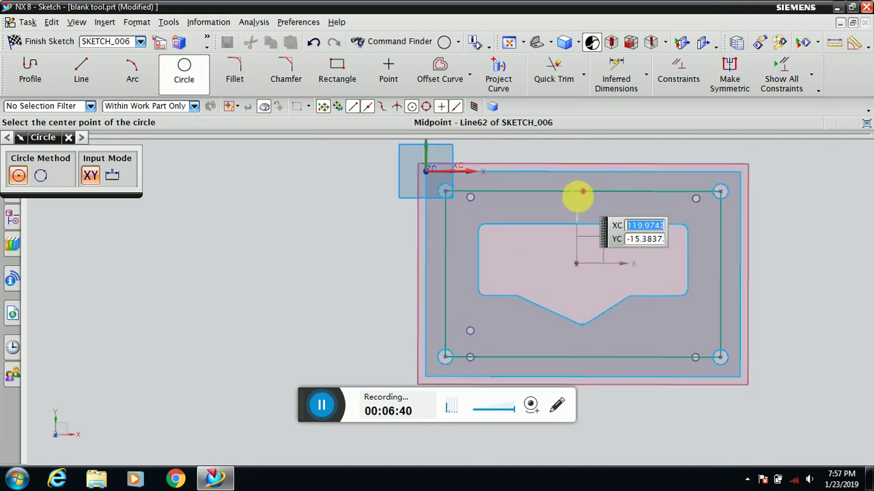
key("Escape")
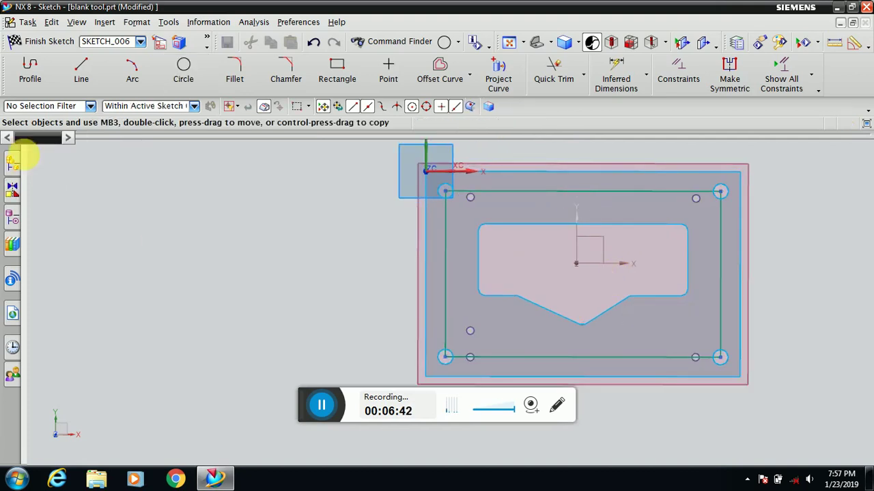
Step: Draw a vertical line about 190 mm long downward from the midpoint of the upper line between the corner holes
left_click(82, 68)
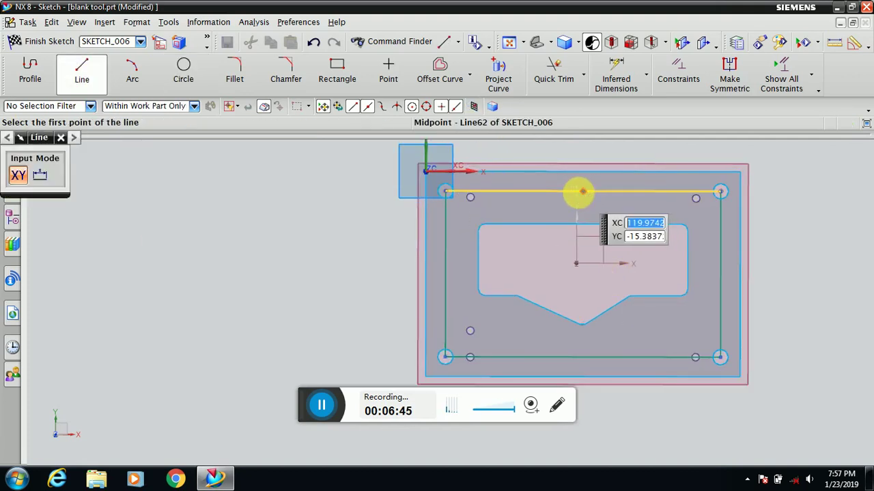
left_click(582, 192)
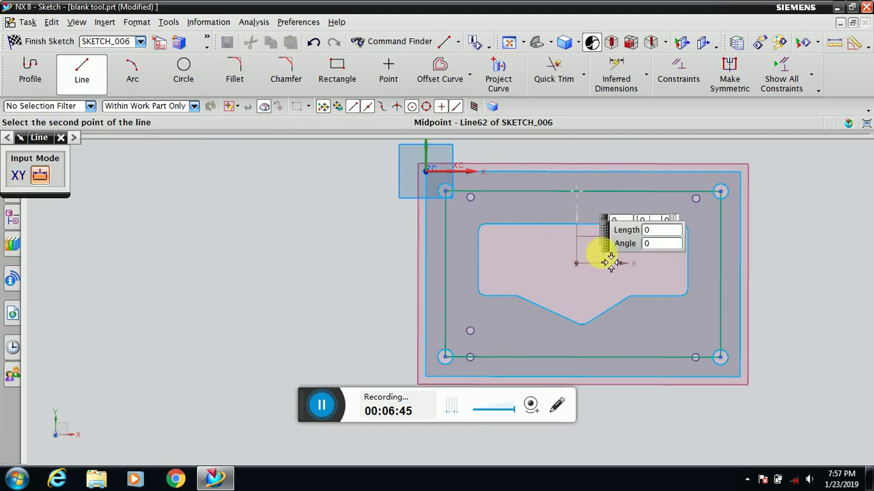
left_click(585, 448)
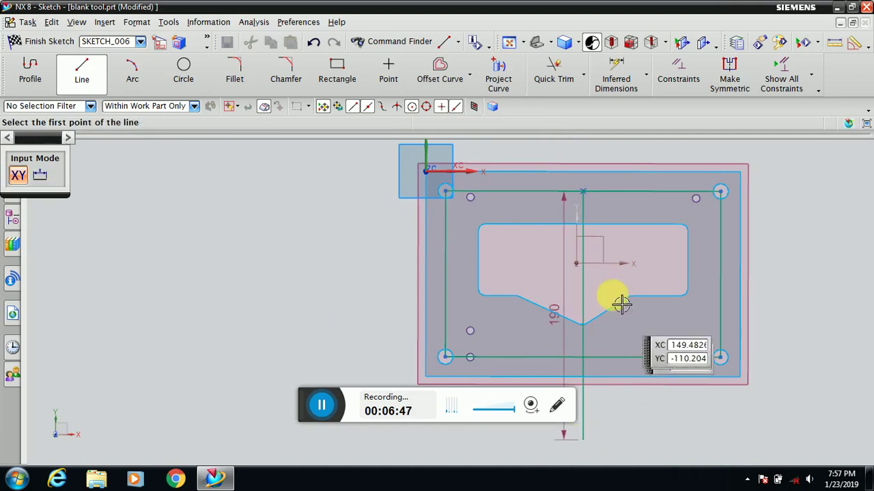
Step: Draw a 10 mm diameter circle centred on the upper end of the vertical centre line and leave the Circle command
left_click(184, 70)
scroll(598, 201, "up", 5)
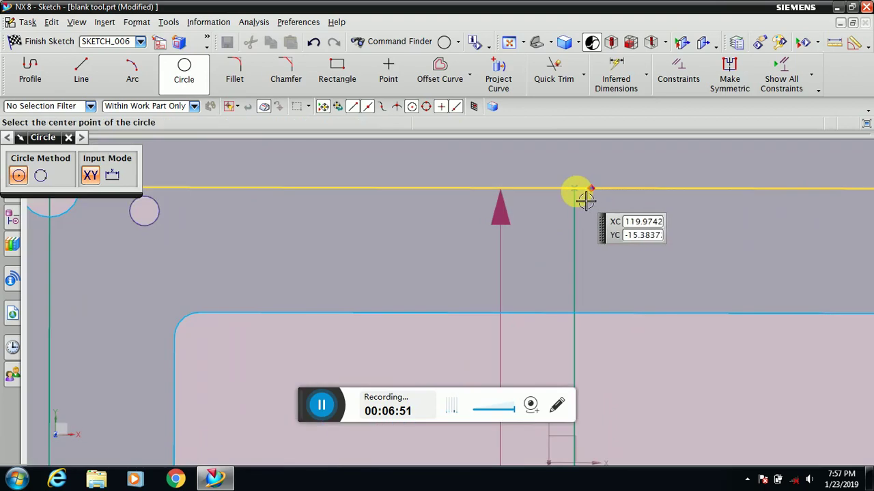
left_click(579, 186)
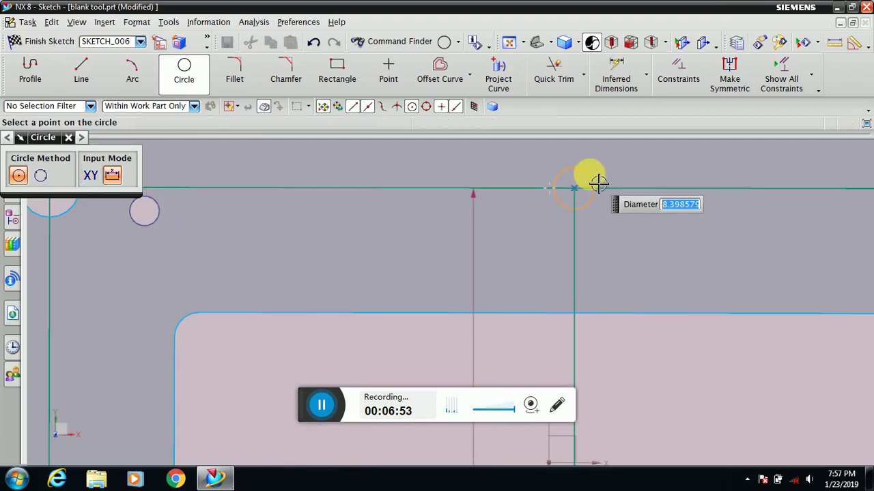
type("10")
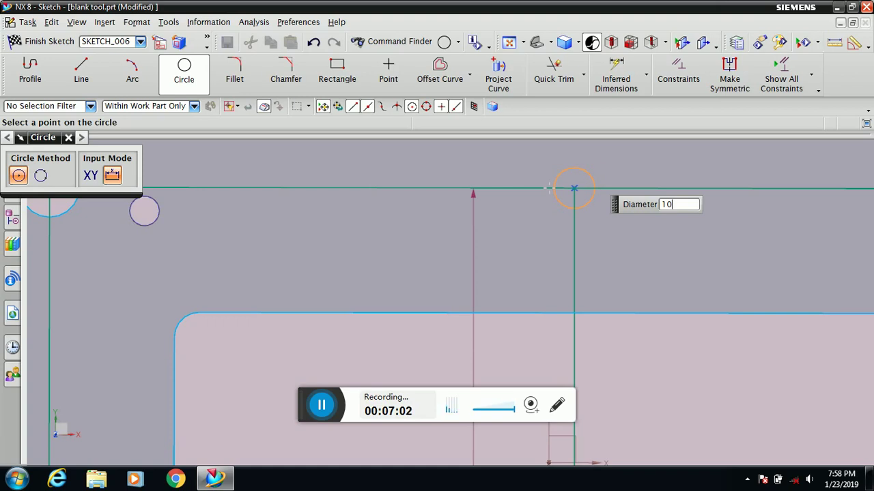
left_click(590, 174)
left_click(590, 182)
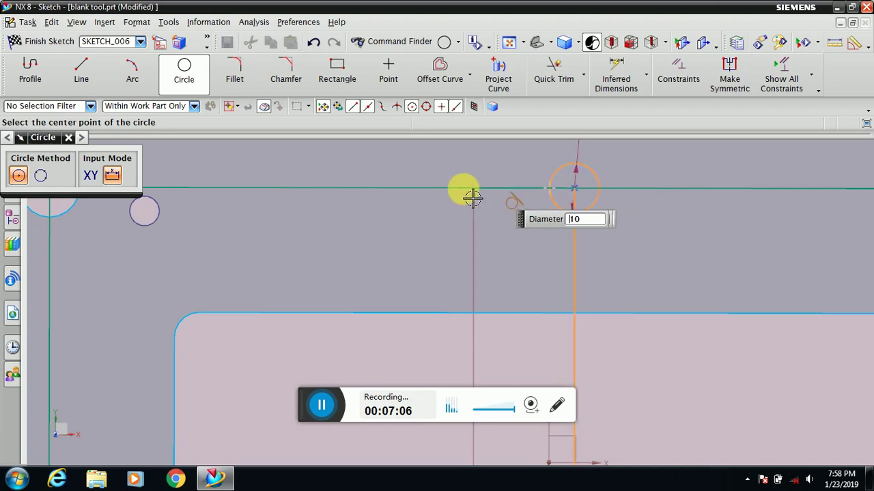
left_click(69, 137)
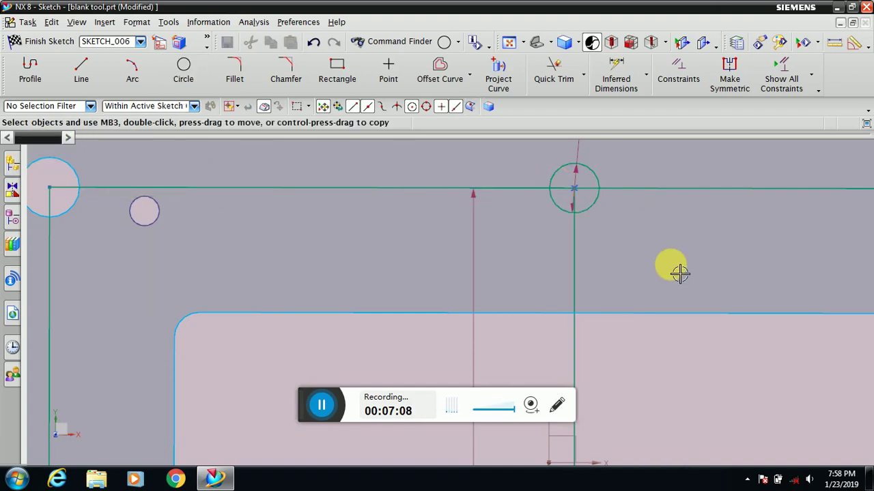
key("Escape")
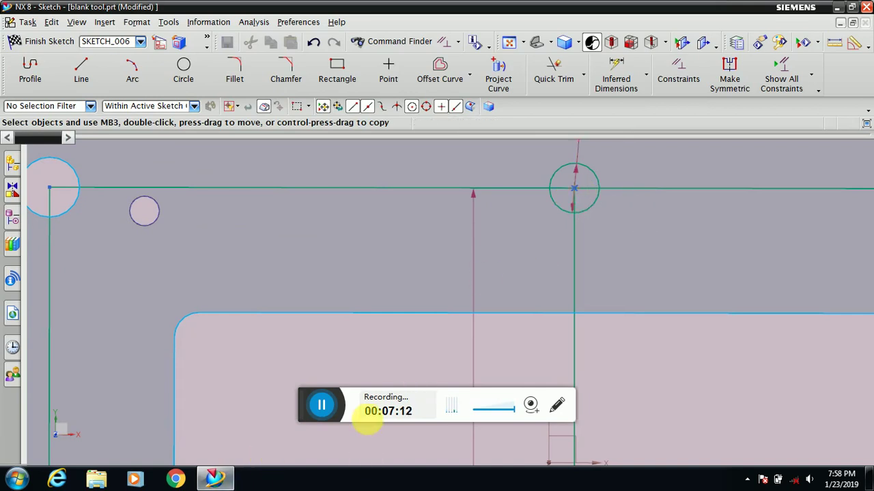
Step: Draw a 16 mm diameter circle concentric with the 10 mm circle at the upper end of the vertical centre line
left_click(183, 69)
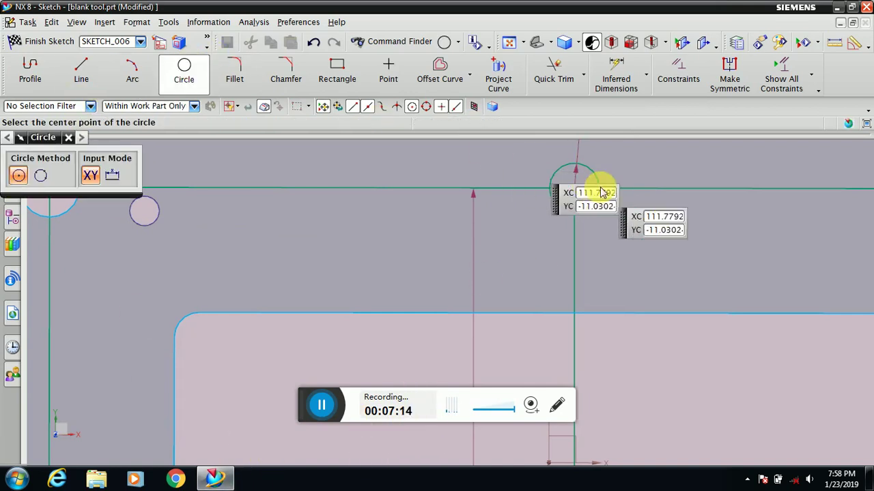
left_click(583, 196)
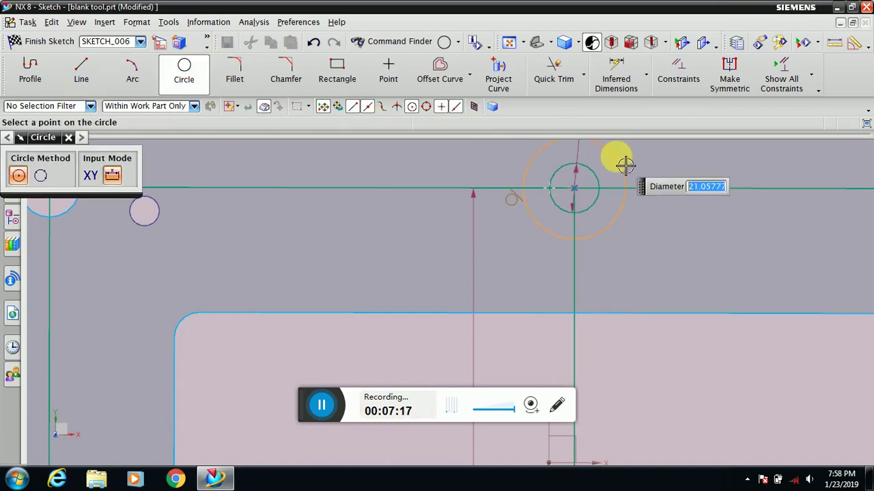
type("1")
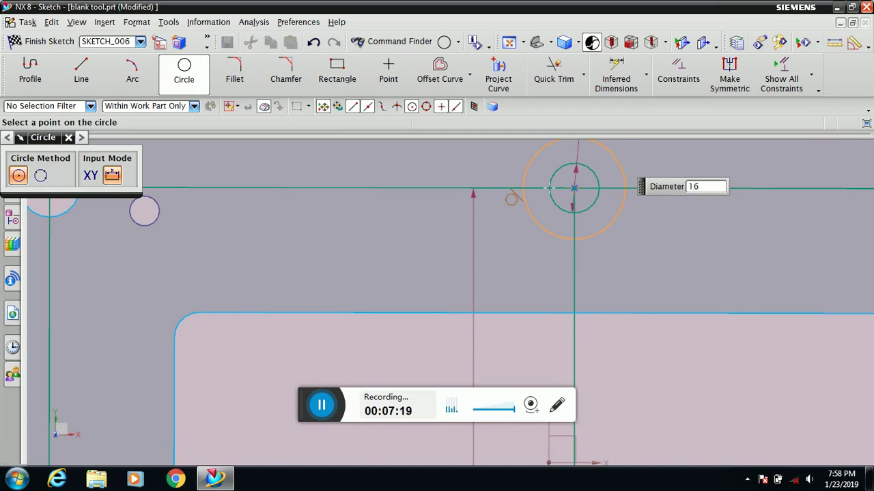
type("6")
key("Return")
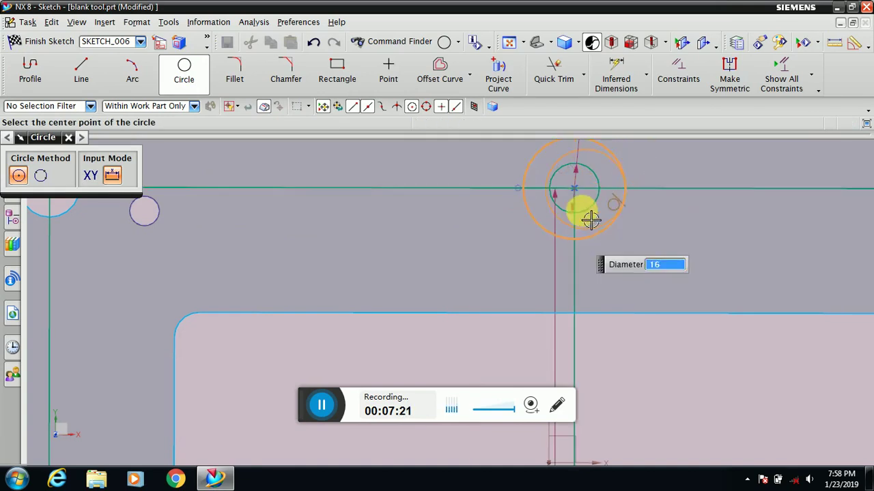
left_click(67, 139)
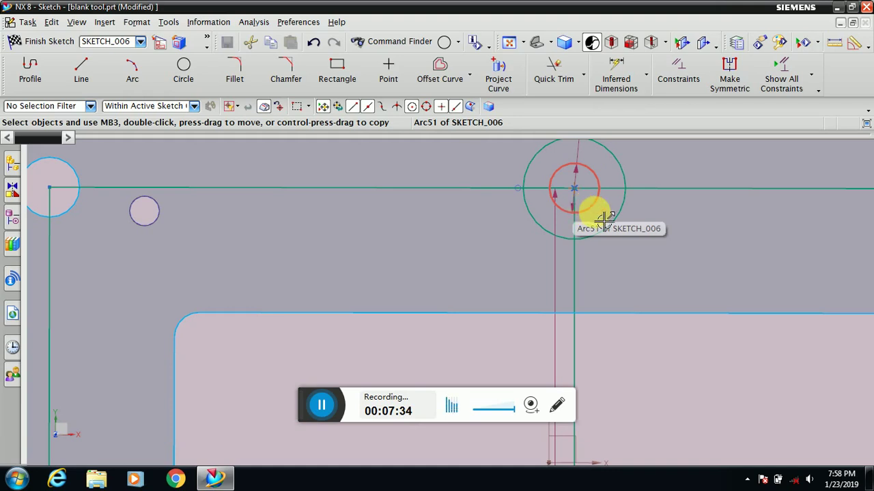
Step: Delete the inner 10 mm circle at the upper end of the vertical centre line
left_click(600, 213)
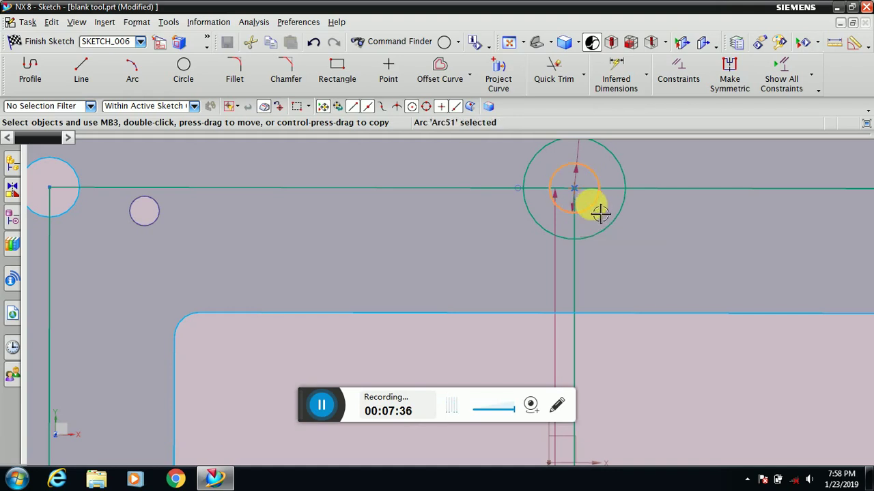
scroll(593, 197, "up", 1)
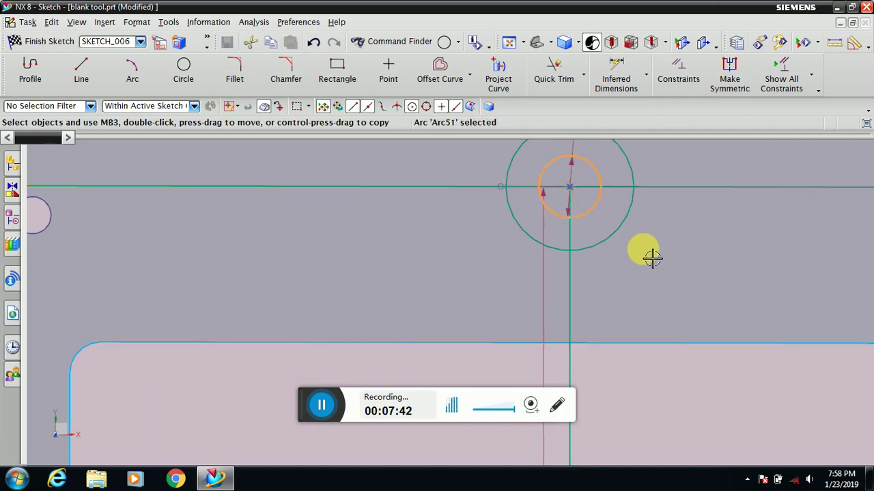
left_click(590, 223)
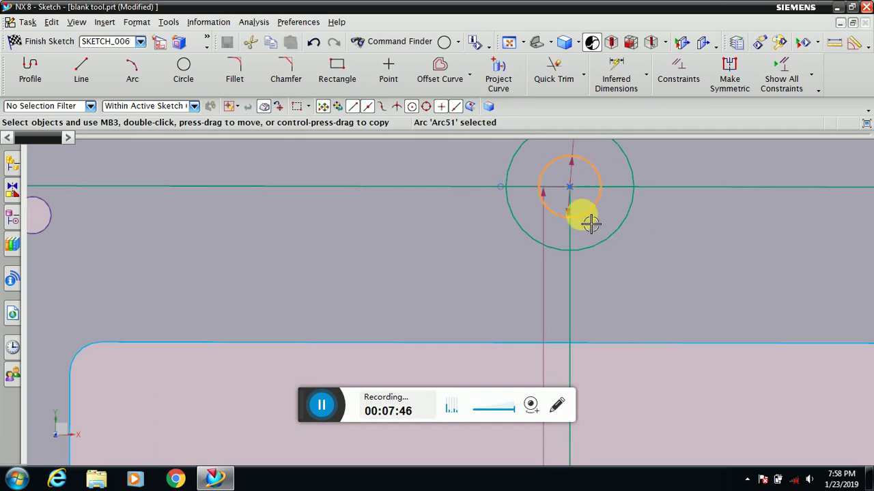
key("Delete")
Step: Draw two horizontal lines from the sketch origin past the plate edges, about 172 mm to the right and about 146 mm to the left
scroll(585, 205, "up", 5)
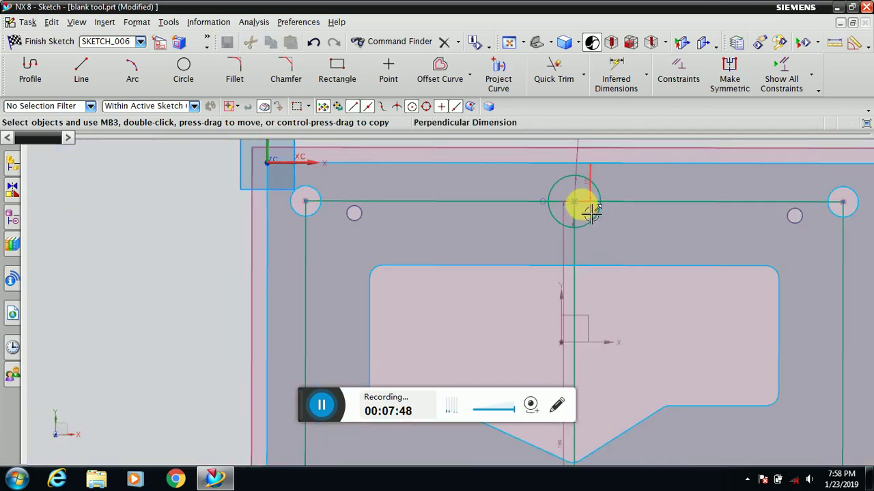
key("l")
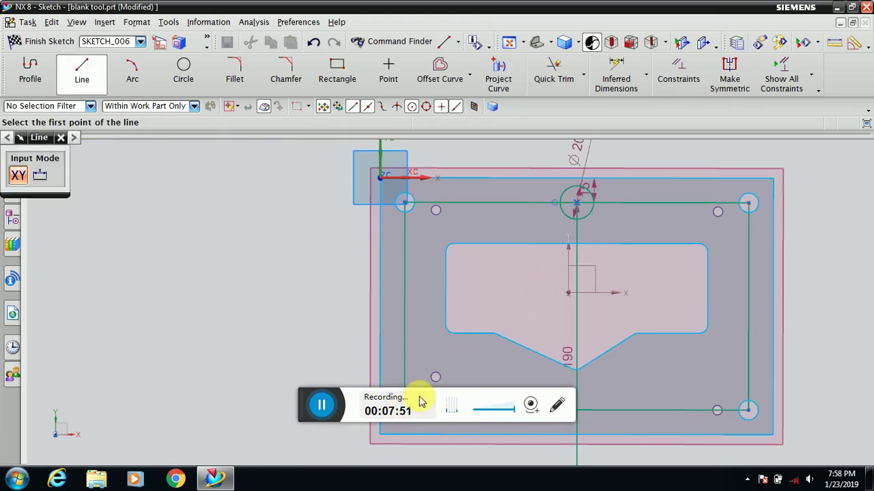
left_click(568, 293)
left_click(850, 293)
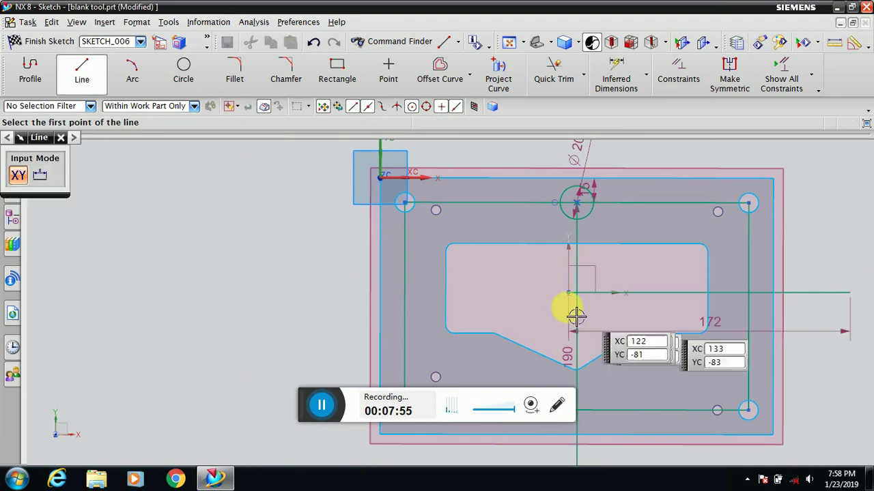
left_click(568, 293)
left_click(338, 305)
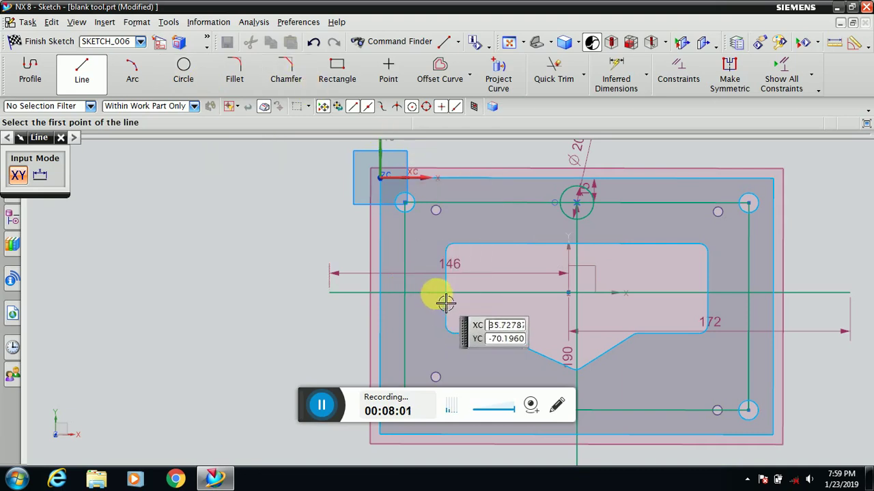
left_click(406, 294)
key("Escape")
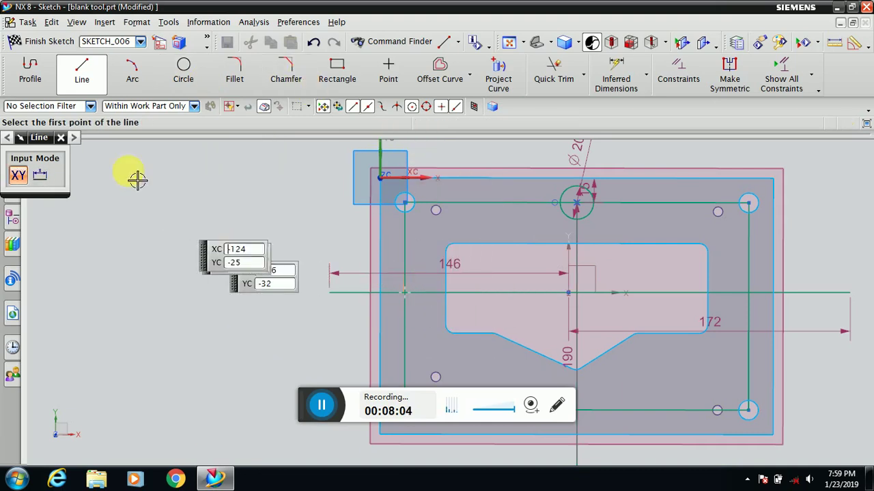
left_click(62, 137)
Step: Draw 16 mm diameter circles where the centre lines cross the left, right and lower sides of the construction rectangle
left_click(182, 68)
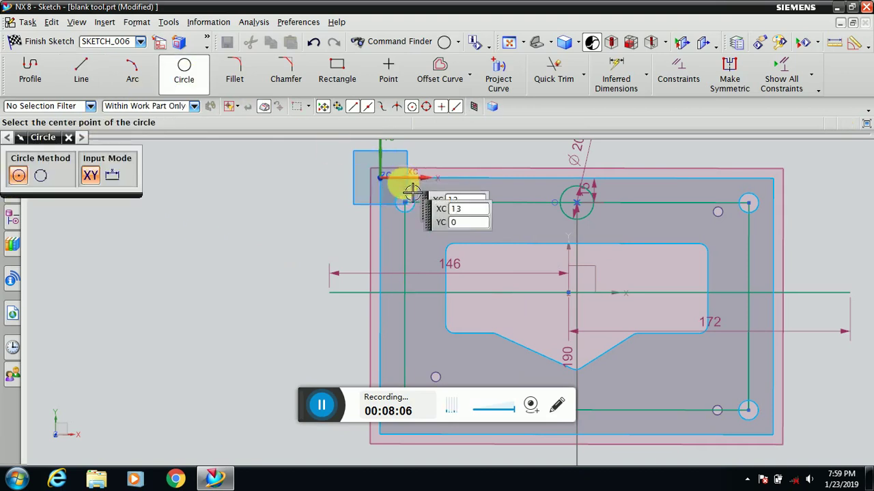
scroll(326, 419, "up", 2)
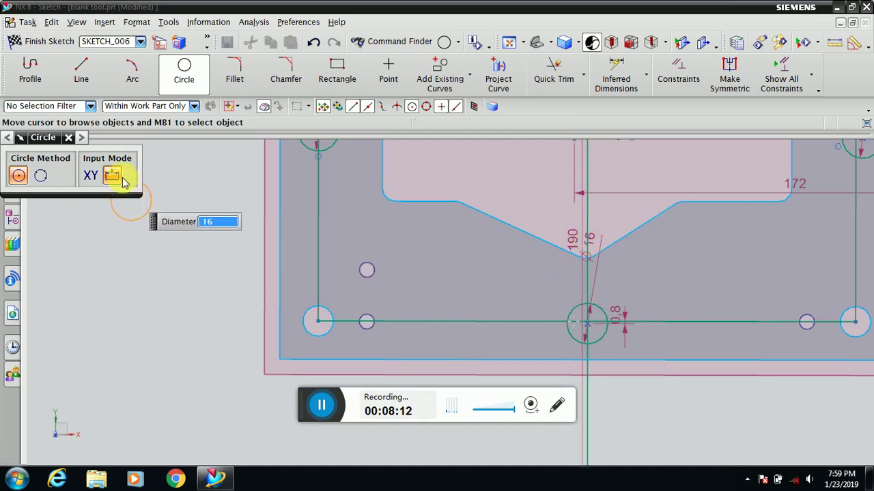
left_click(69, 139)
scroll(430, 358, "down", 4)
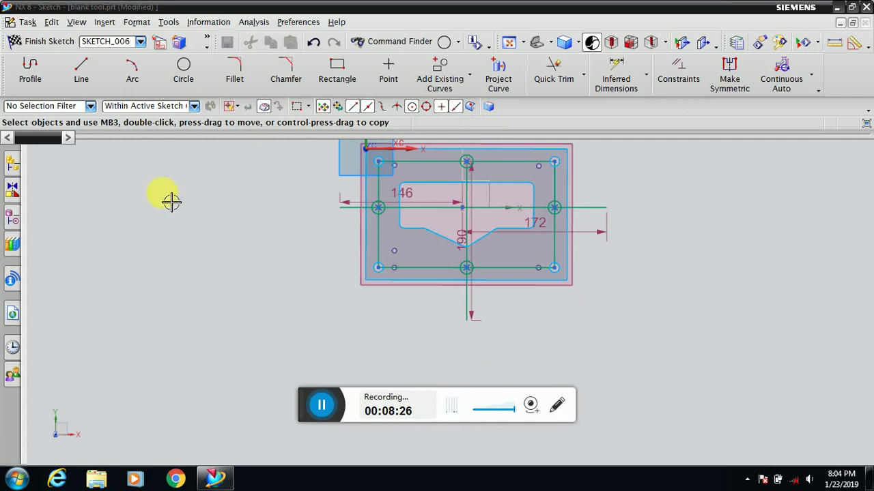
left_click(470, 83)
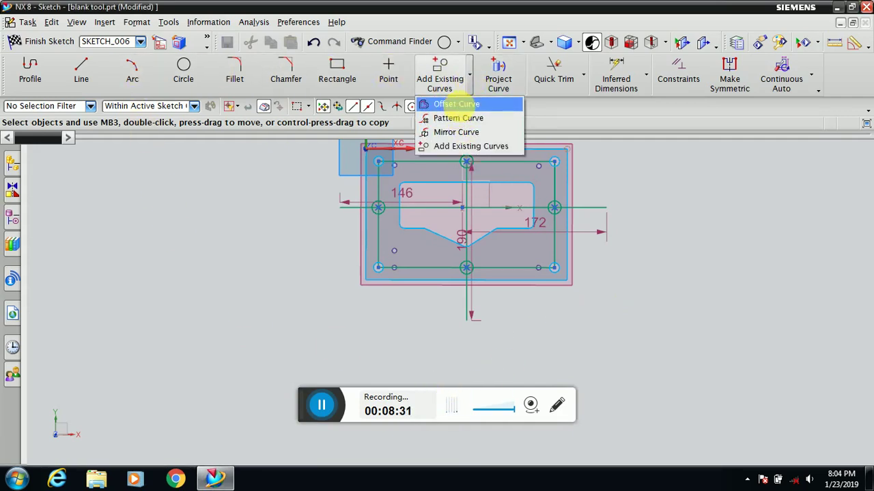
left_click(454, 103)
left_click(471, 202)
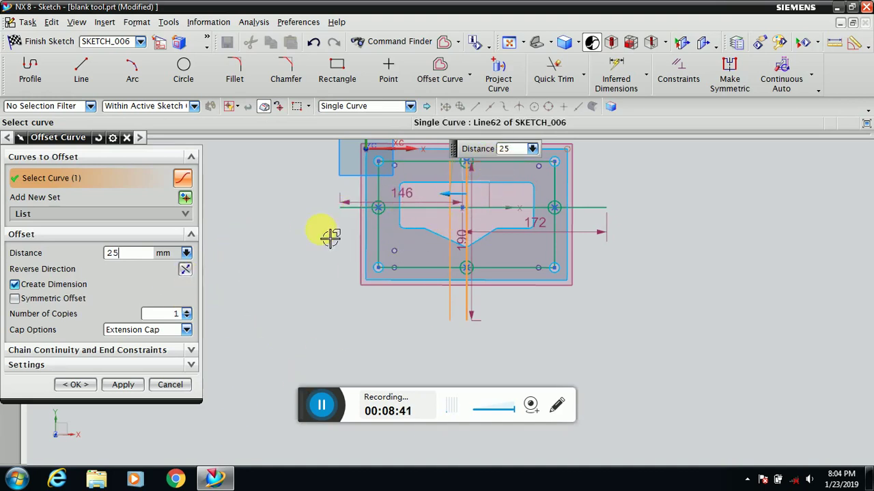
left_click(185, 271)
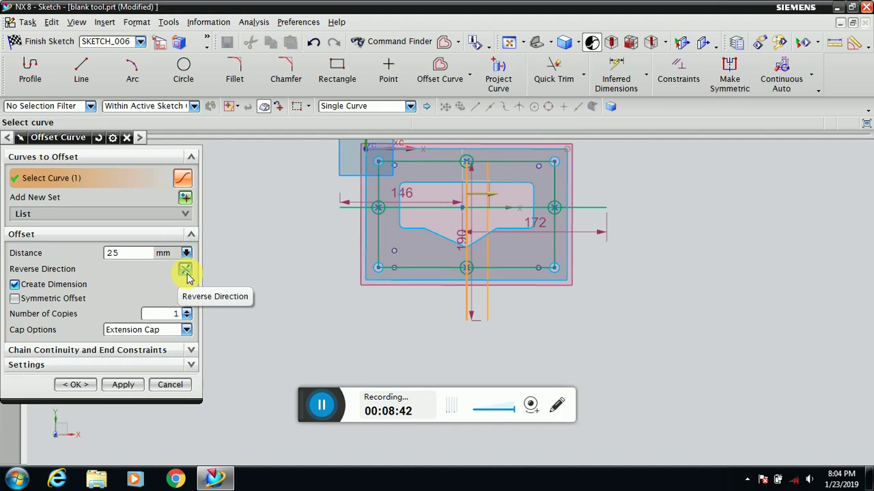
left_click(186, 271)
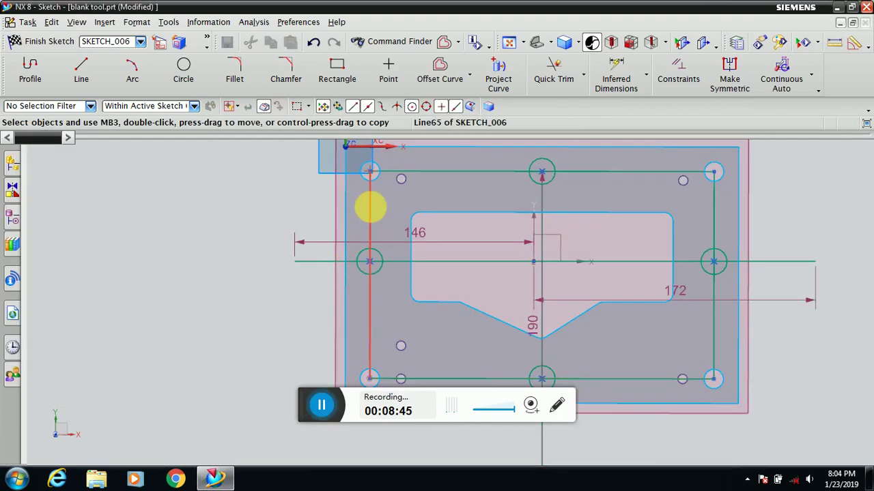
Step: Offset the left and right vertical sides of the construction rectangle 25 mm inward, one copy each
left_click(370, 205)
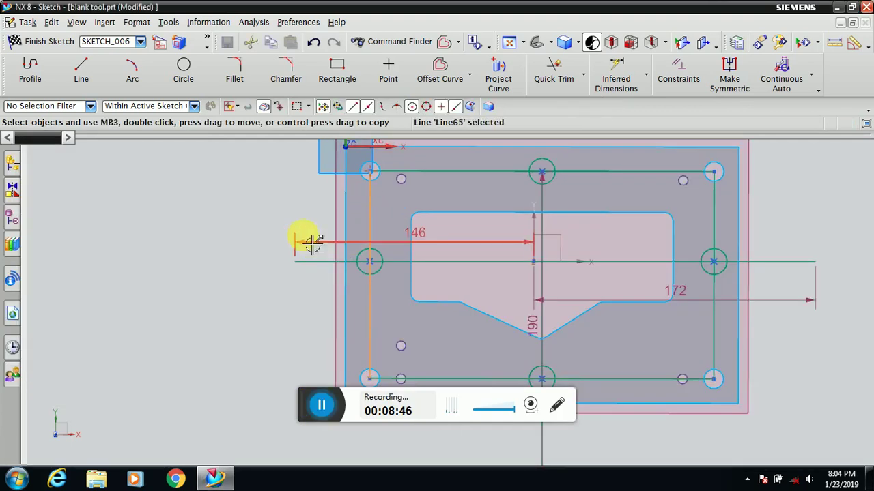
left_click(440, 70)
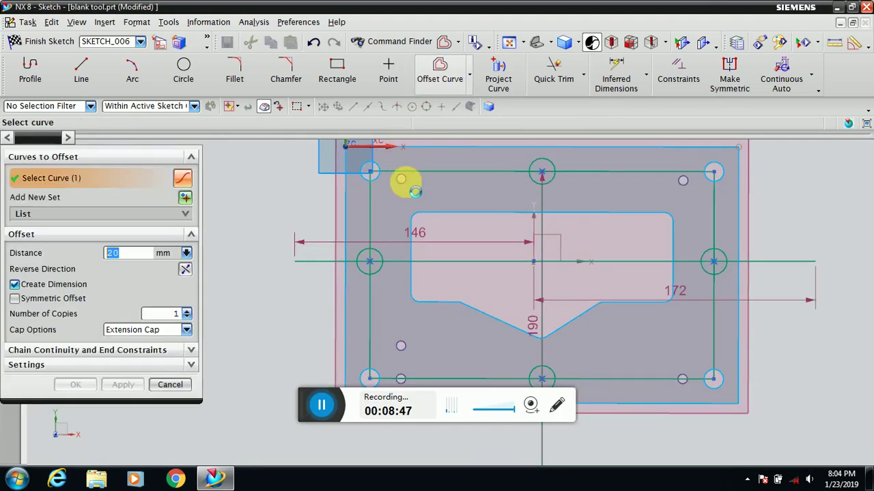
left_click(185, 269)
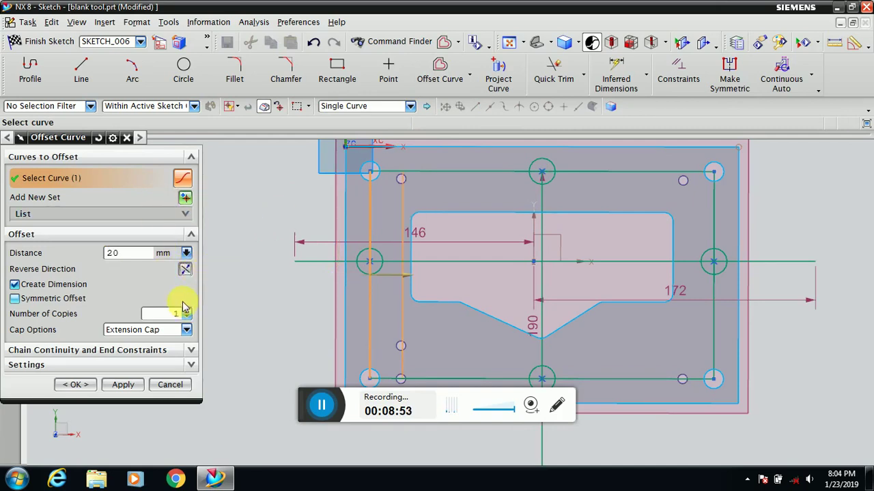
left_click(140, 257)
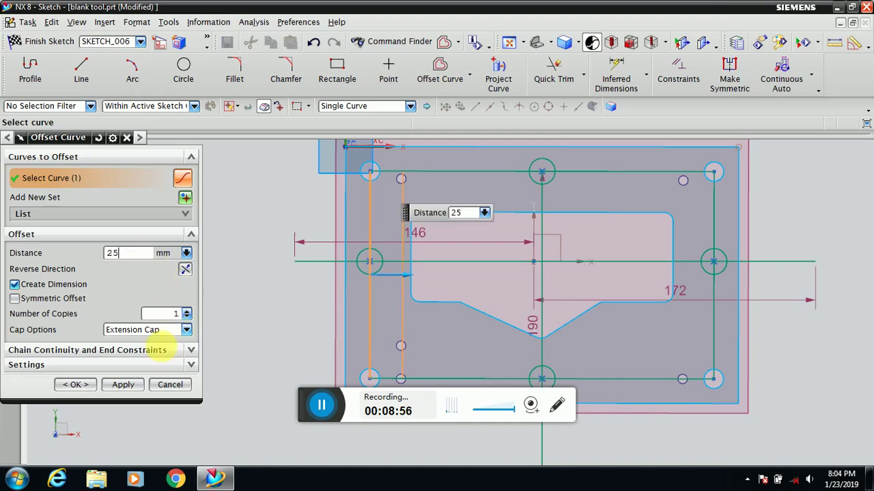
left_click(123, 387)
left_click(714, 226)
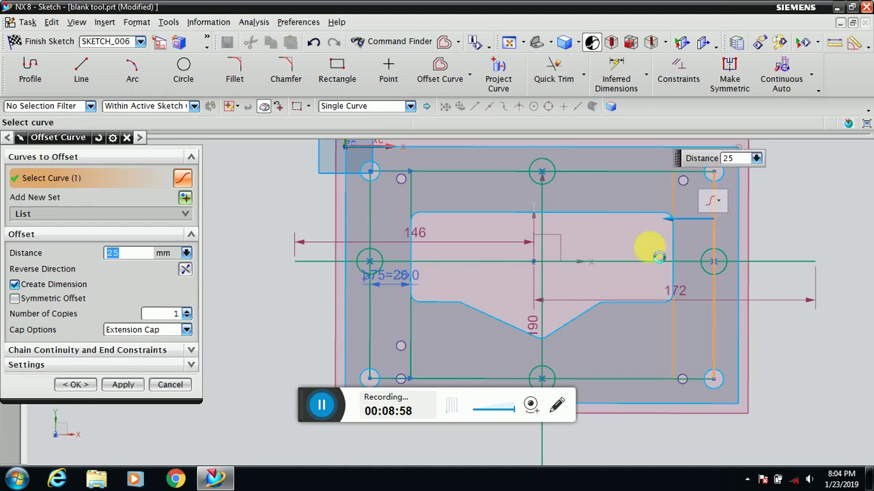
left_click(119, 386)
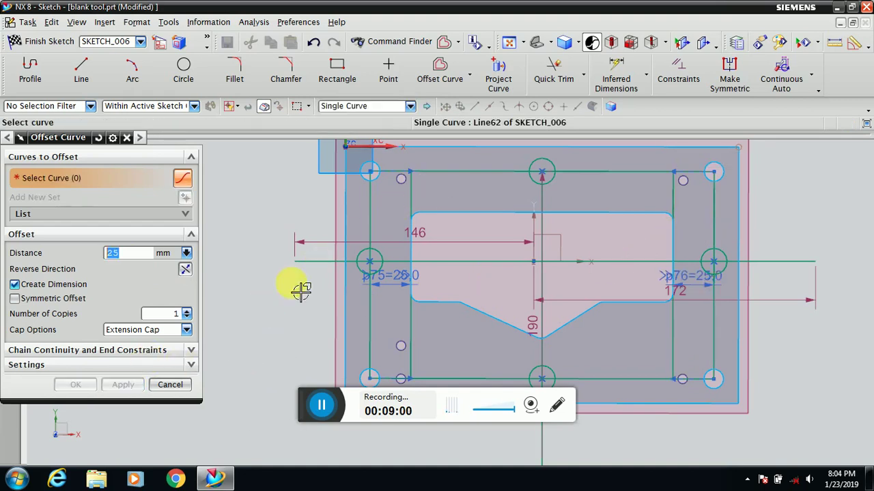
left_click(155, 387)
Step: Draw an 8.5 mm diameter circle where the left offset line meets the upper side of the construction rectangle
left_click(183, 68)
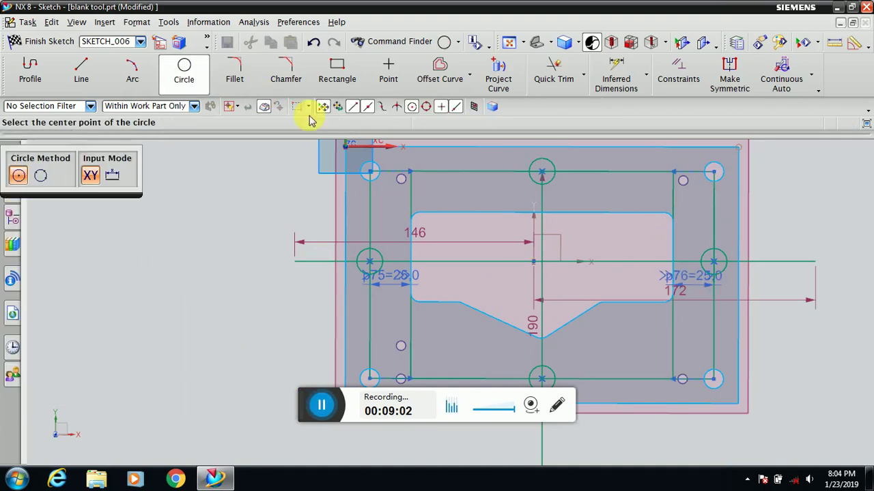
left_click(406, 174)
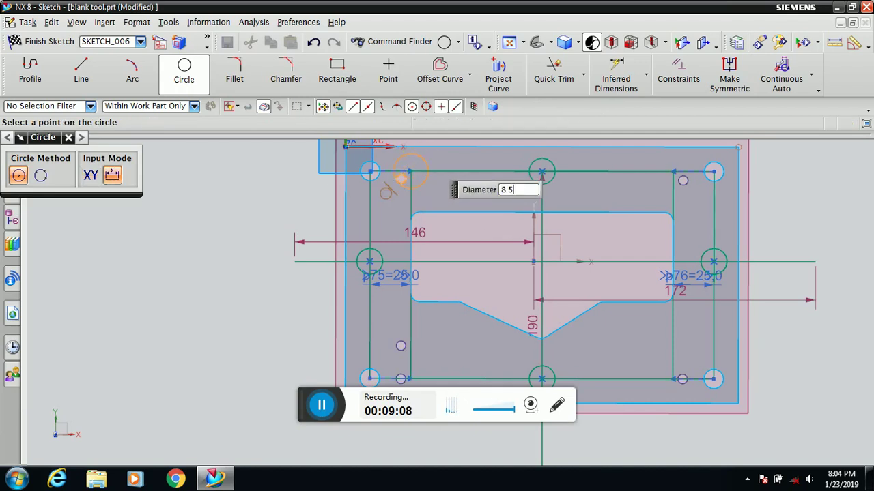
left_click(401, 178)
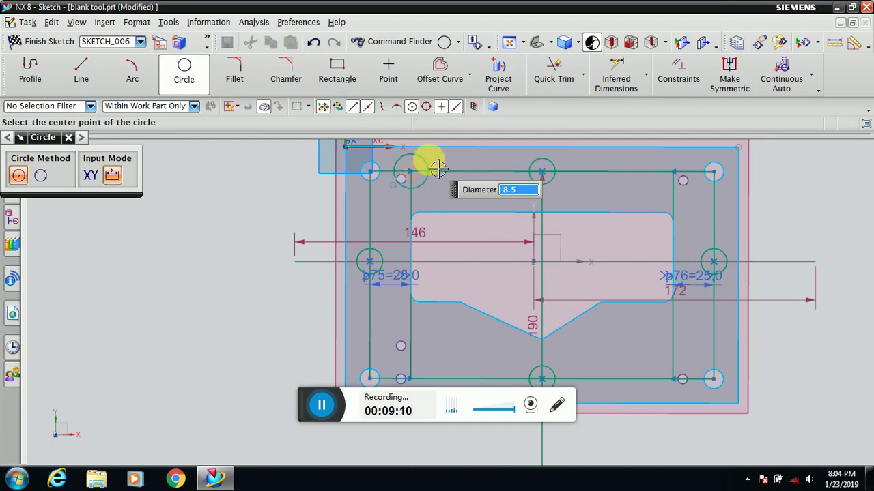
left_click(68, 138)
Step: Draw an 8.5 mm diameter circle where the right offset line meets the upper side of the construction rectangle
key("o")
scroll(468, 289, "down", 2)
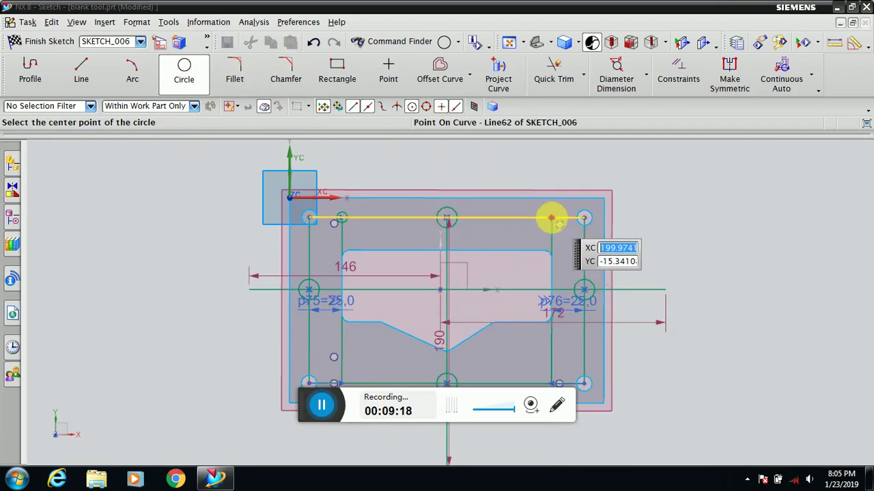
left_click(559, 224)
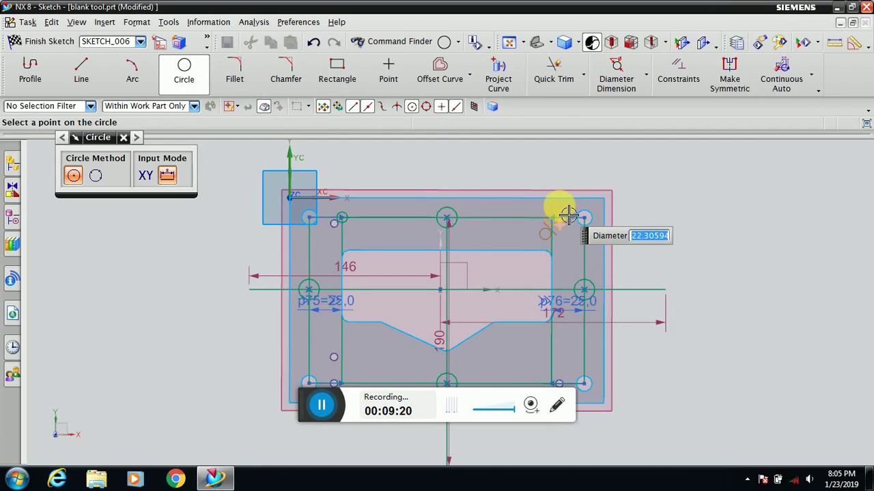
type("8.5")
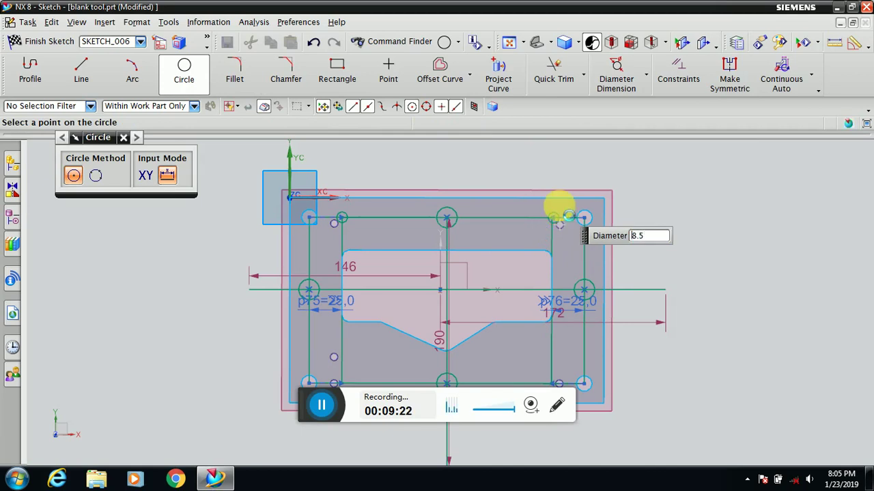
key("Return")
Step: Draw 8.5 mm diameter circles at the lower ends of the right and left offset lines and leave the Circle command
scroll(605, 258, "down", 3)
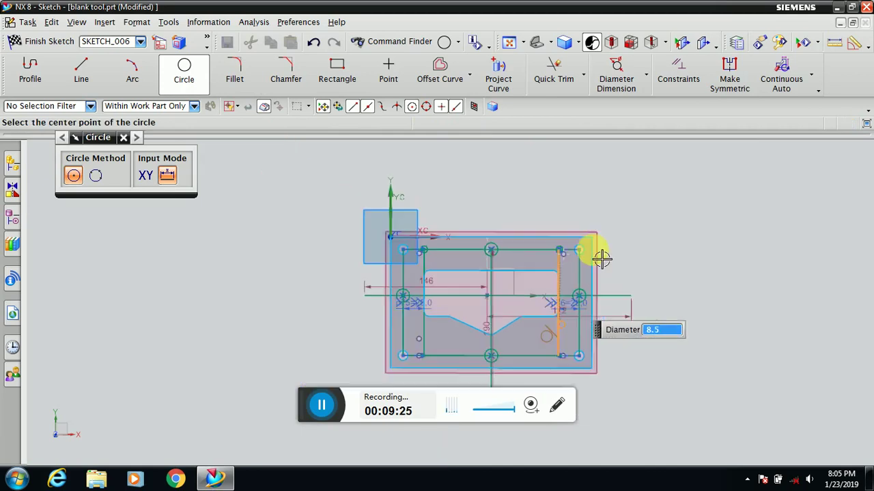
scroll(577, 348, "up", 6)
scroll(580, 338, "up", 3)
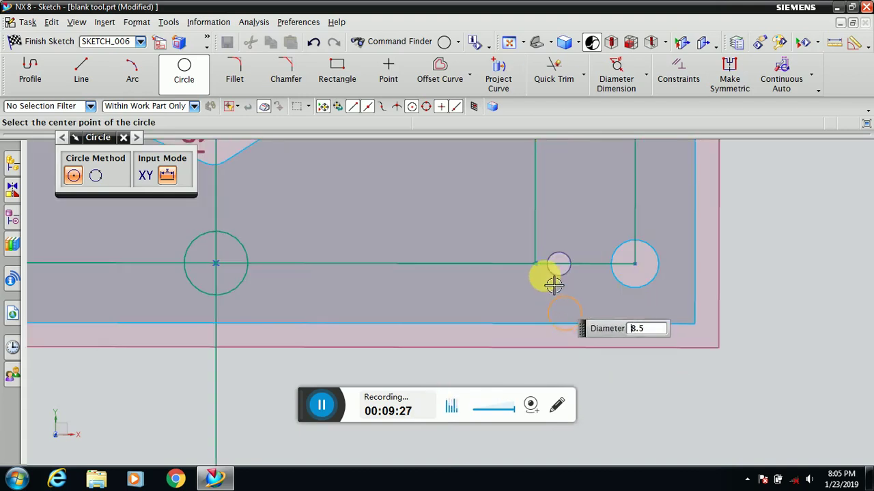
left_click(540, 273)
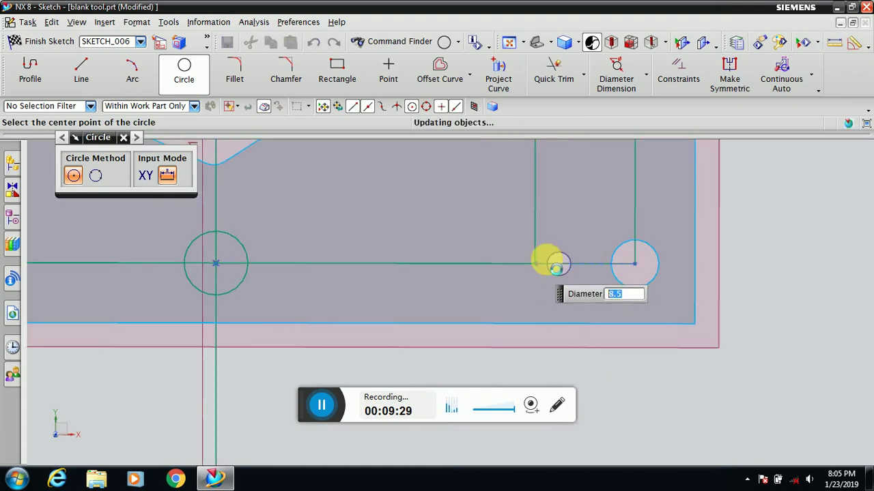
scroll(702, 238, "down", 3)
scroll(362, 258, "up", 10)
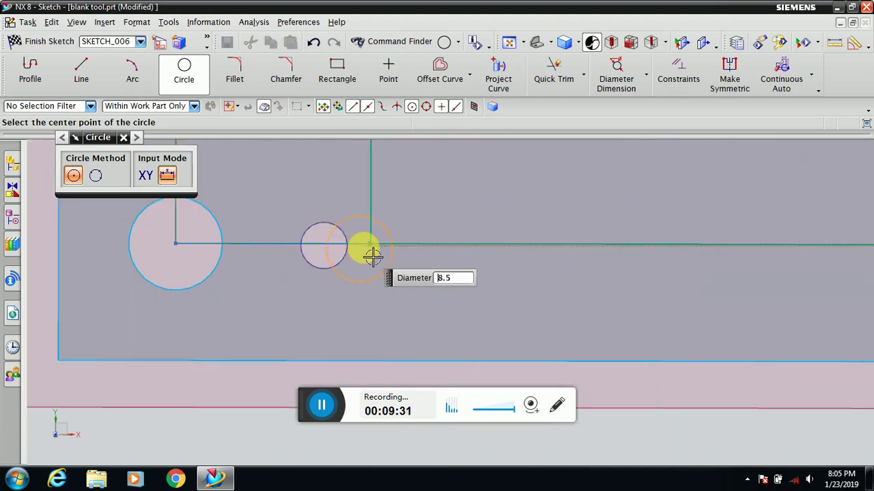
left_click(400, 240)
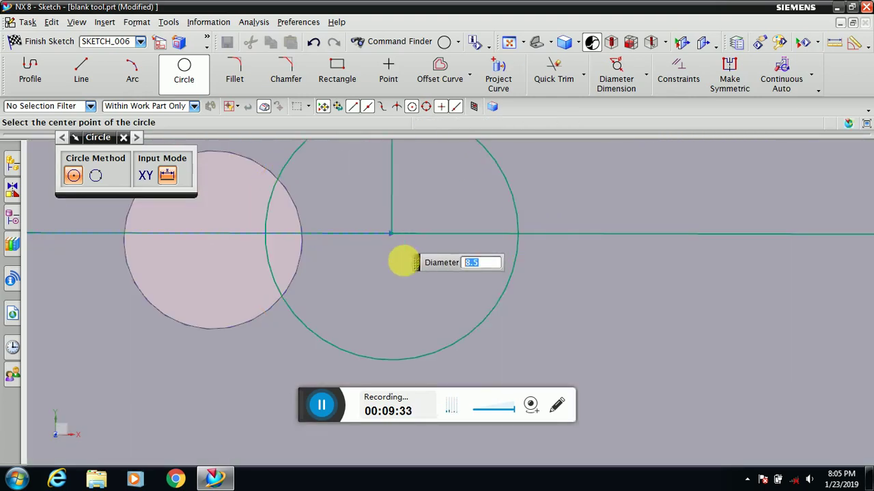
scroll(464, 271, "down", 6)
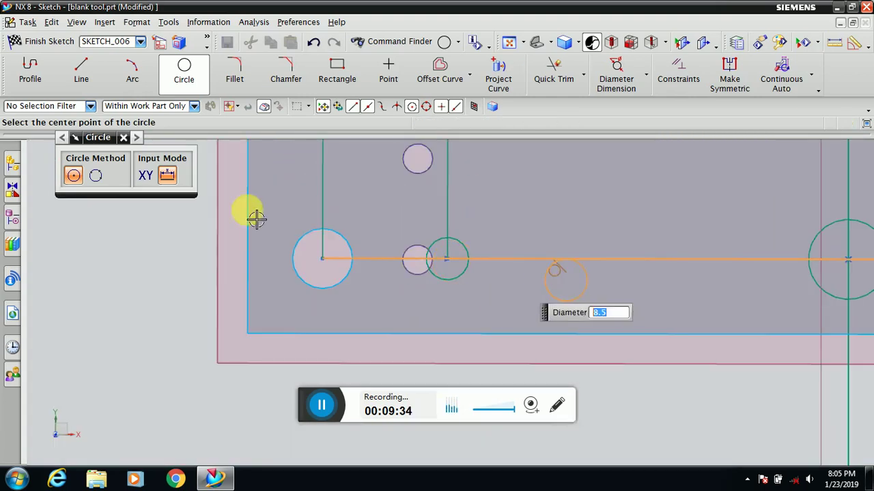
left_click(124, 137)
scroll(374, 233, "down", 6)
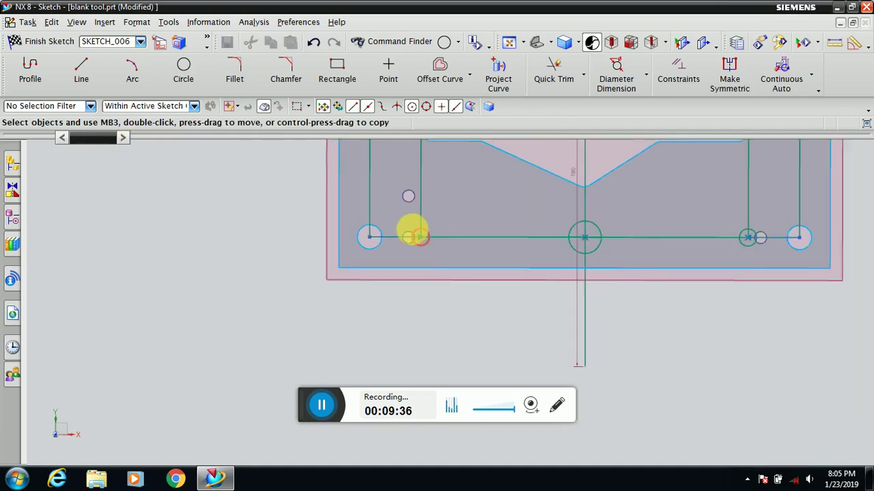
mouse_move(616, 277)
middle_mouse_down()
mouse_move(637, 253)
mouse_move(644, 265)
mouse_move(638, 258)
mouse_move(553, 279)
mouse_move(560, 289)
mouse_move(559, 275)
middle_mouse_up()
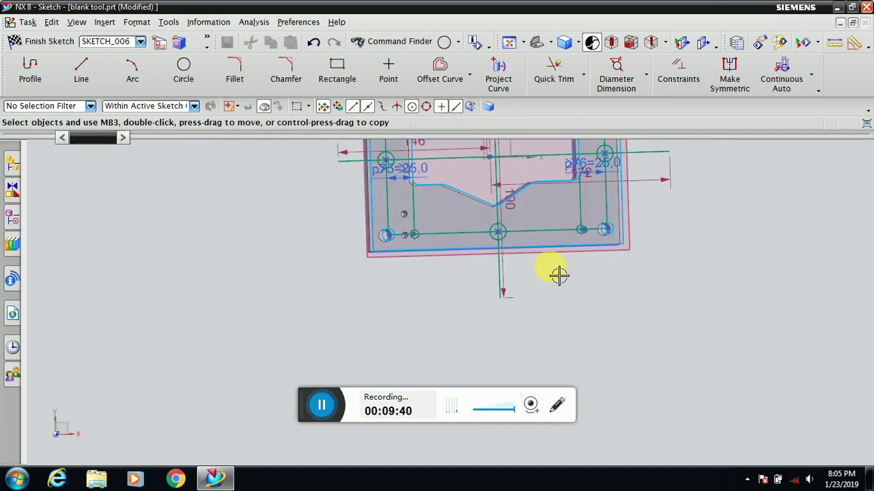